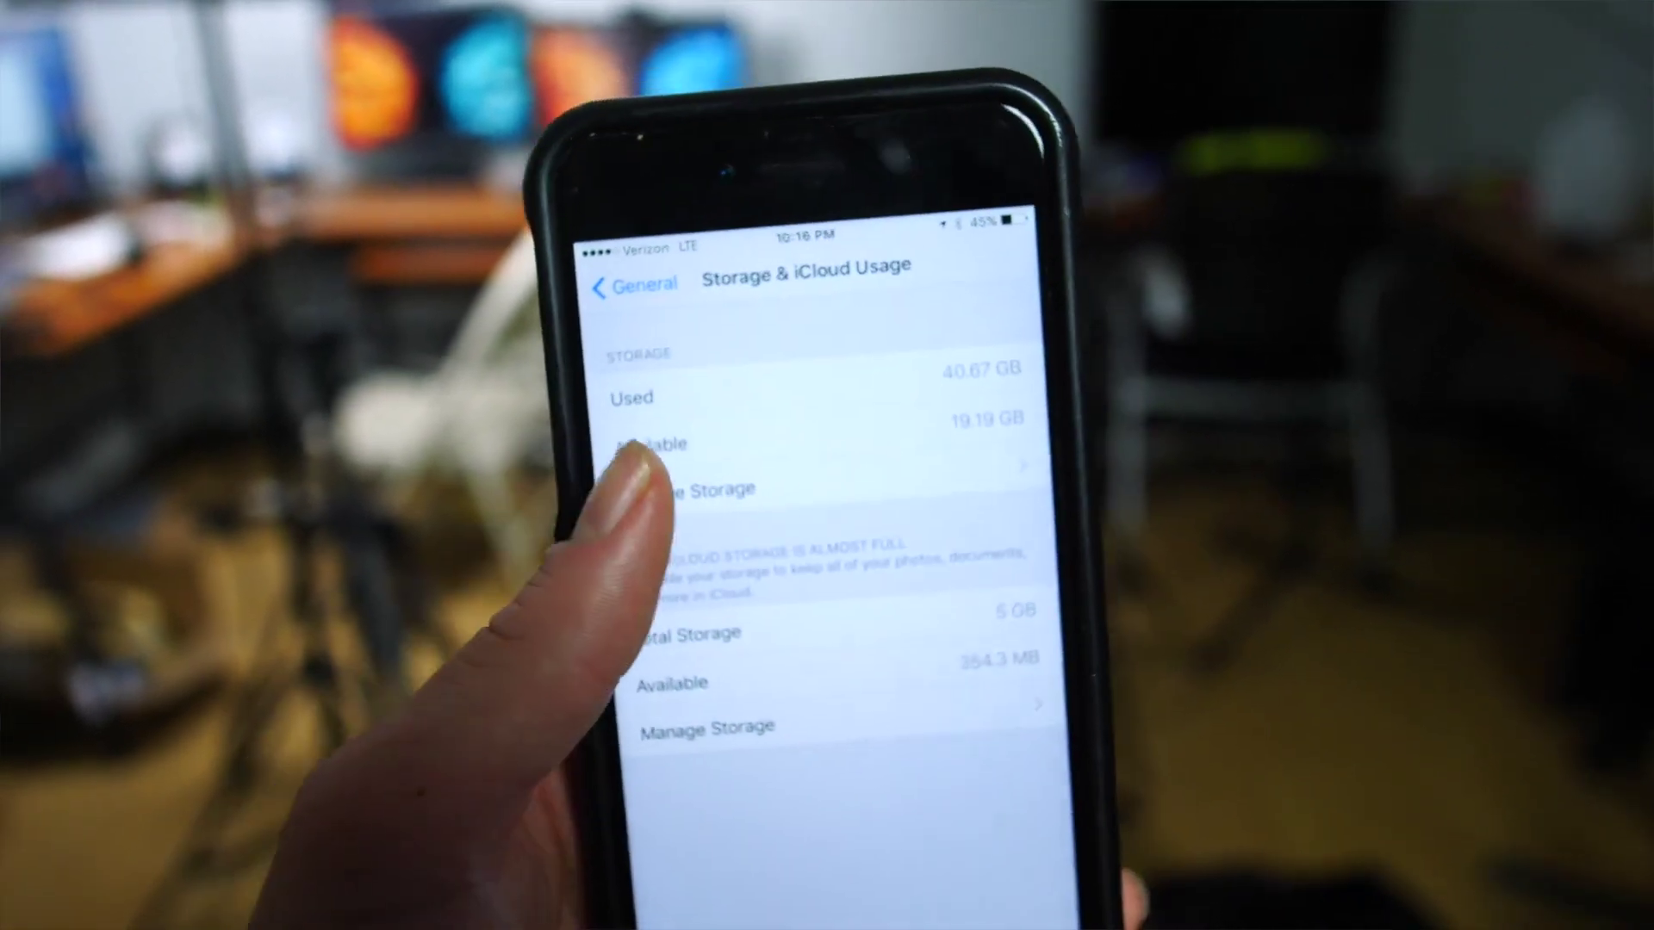
# - Bring up Safari showing the Google homepage
pyautogui.click(663, 488)
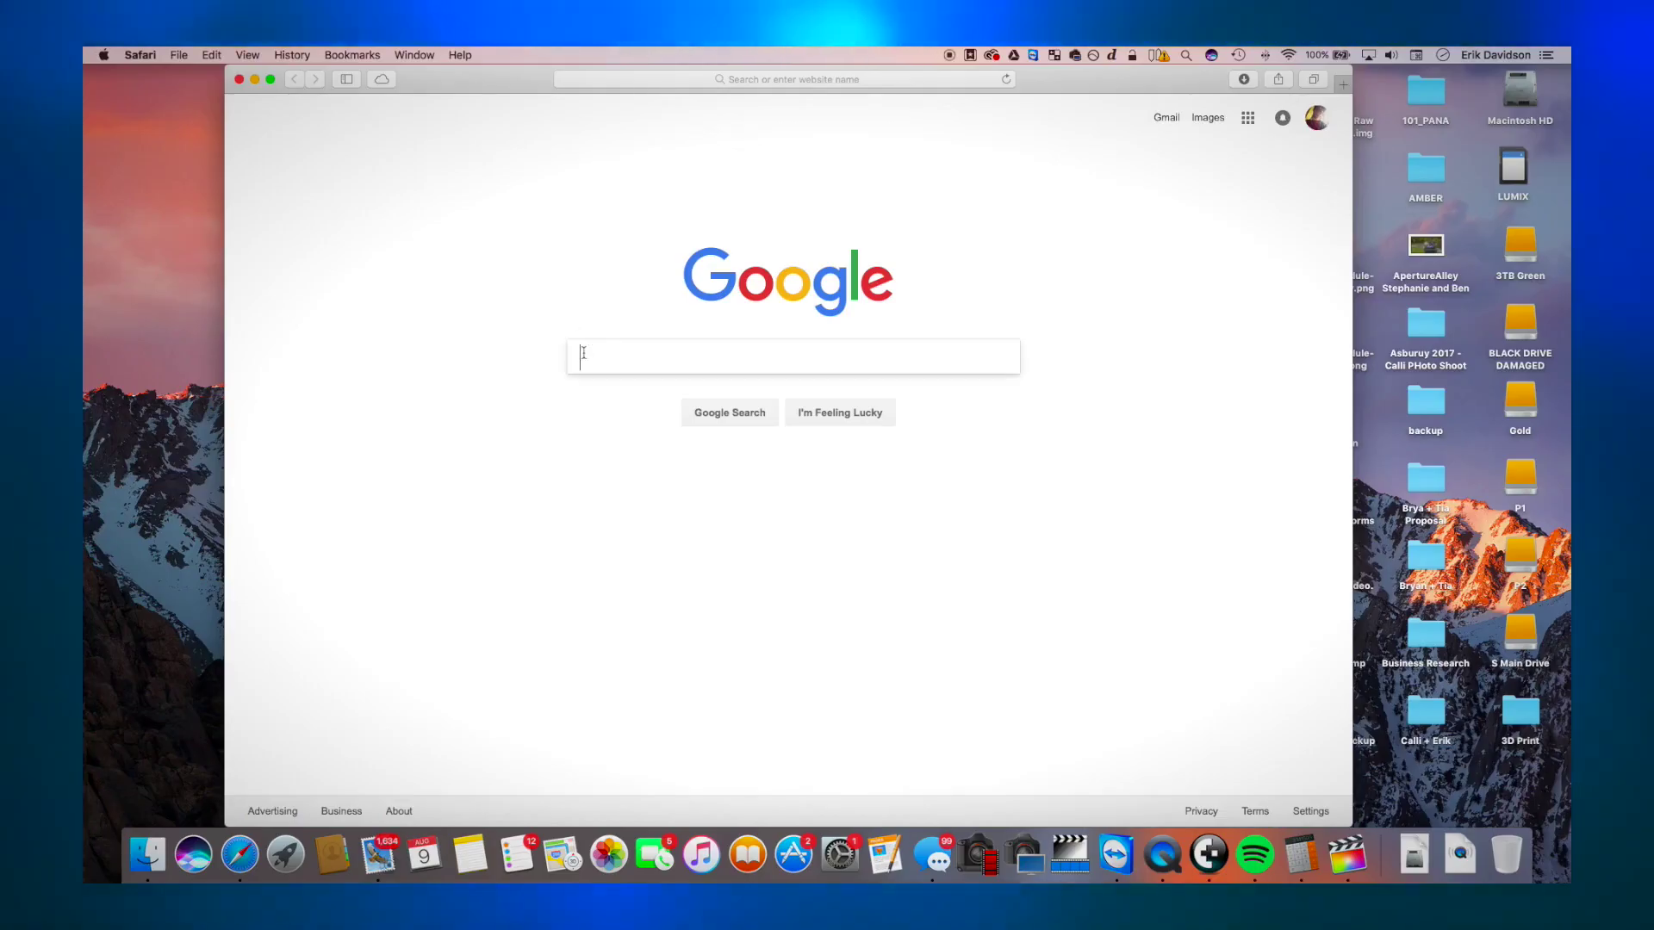
# - Search Google for stellar phoenix mac data recovery and open the Stellar product page
pyautogui.write('st')
pyautogui.press('Down')
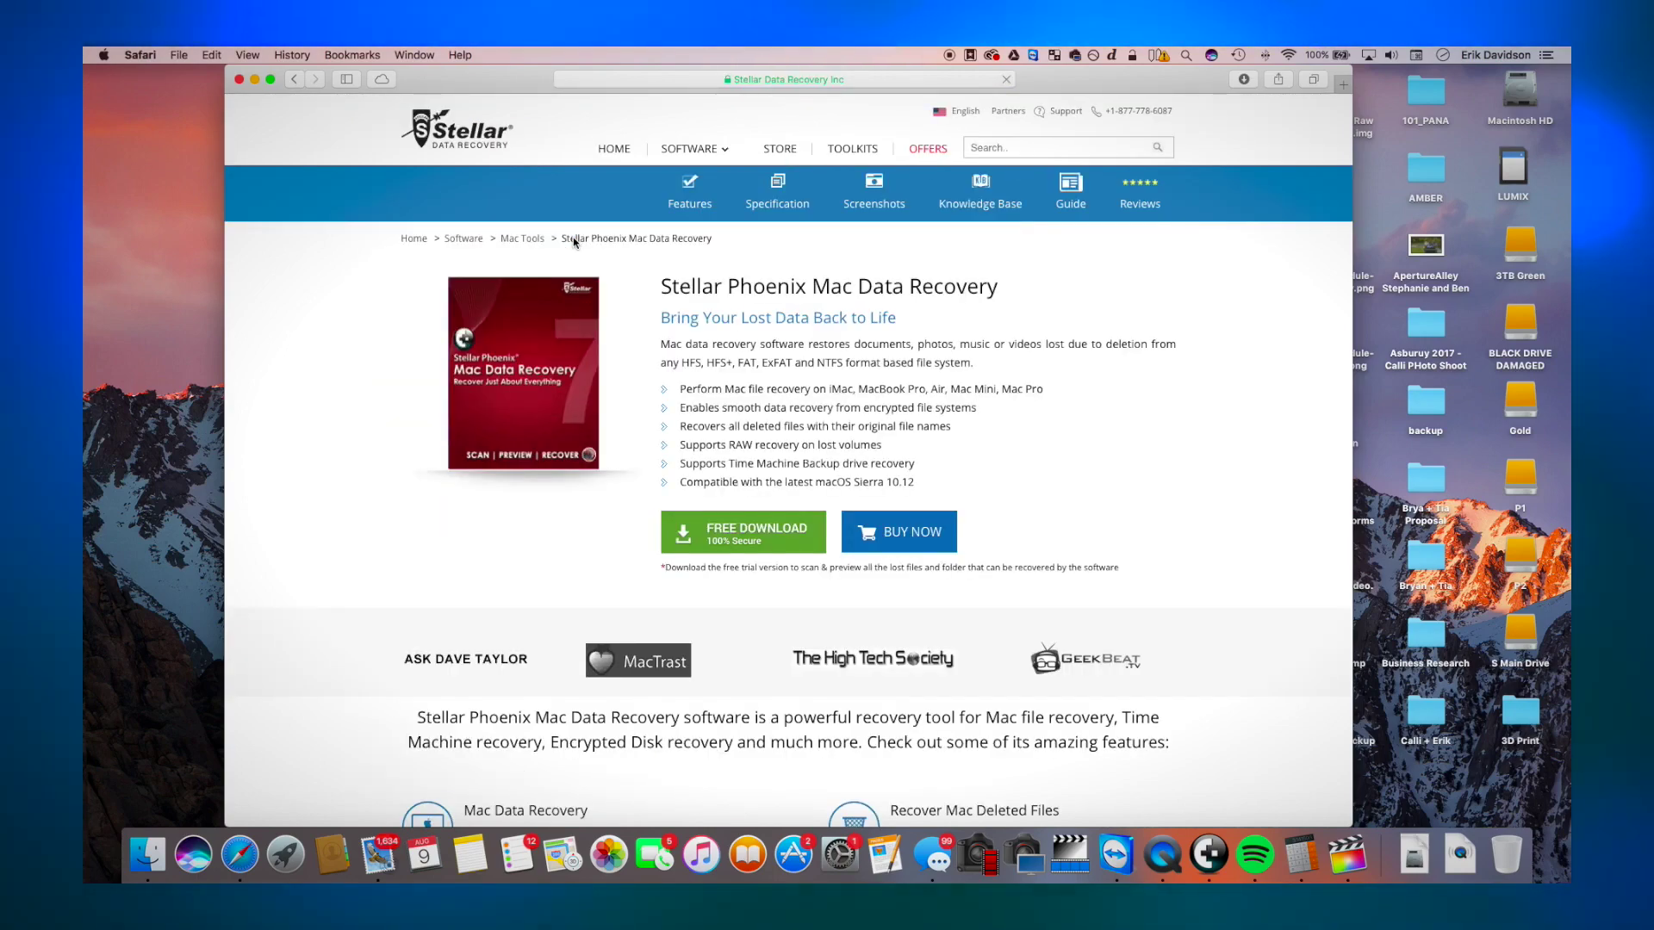
pyautogui.scroll(-3, 574, 240)
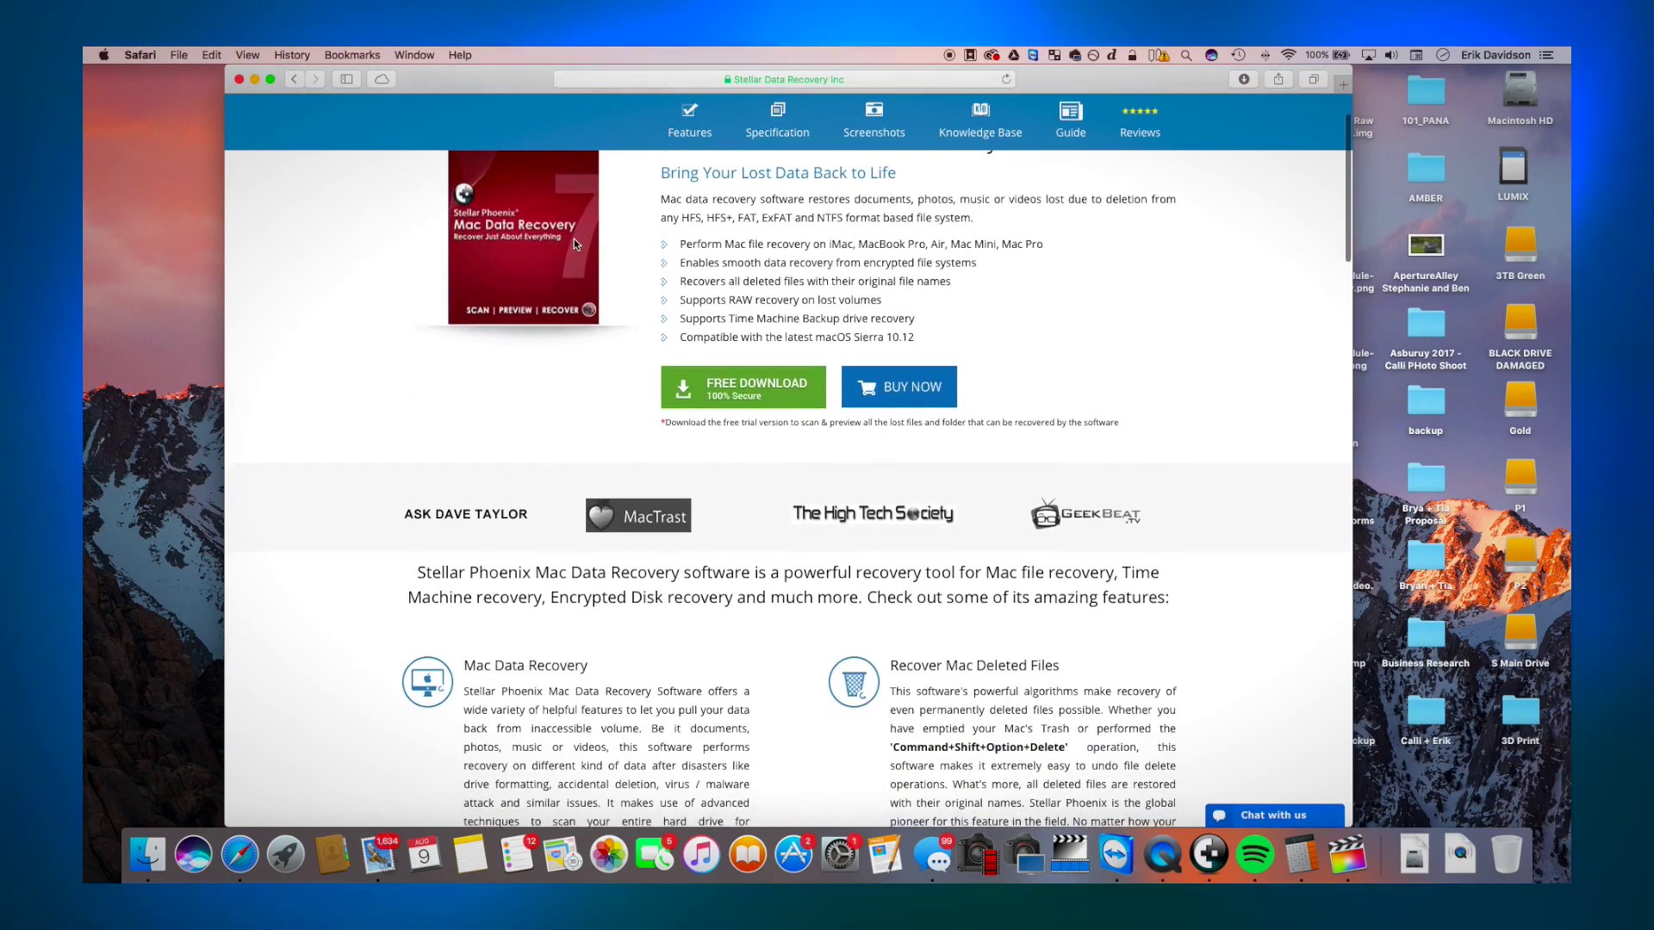
pyautogui.scroll(-1, 574, 240)
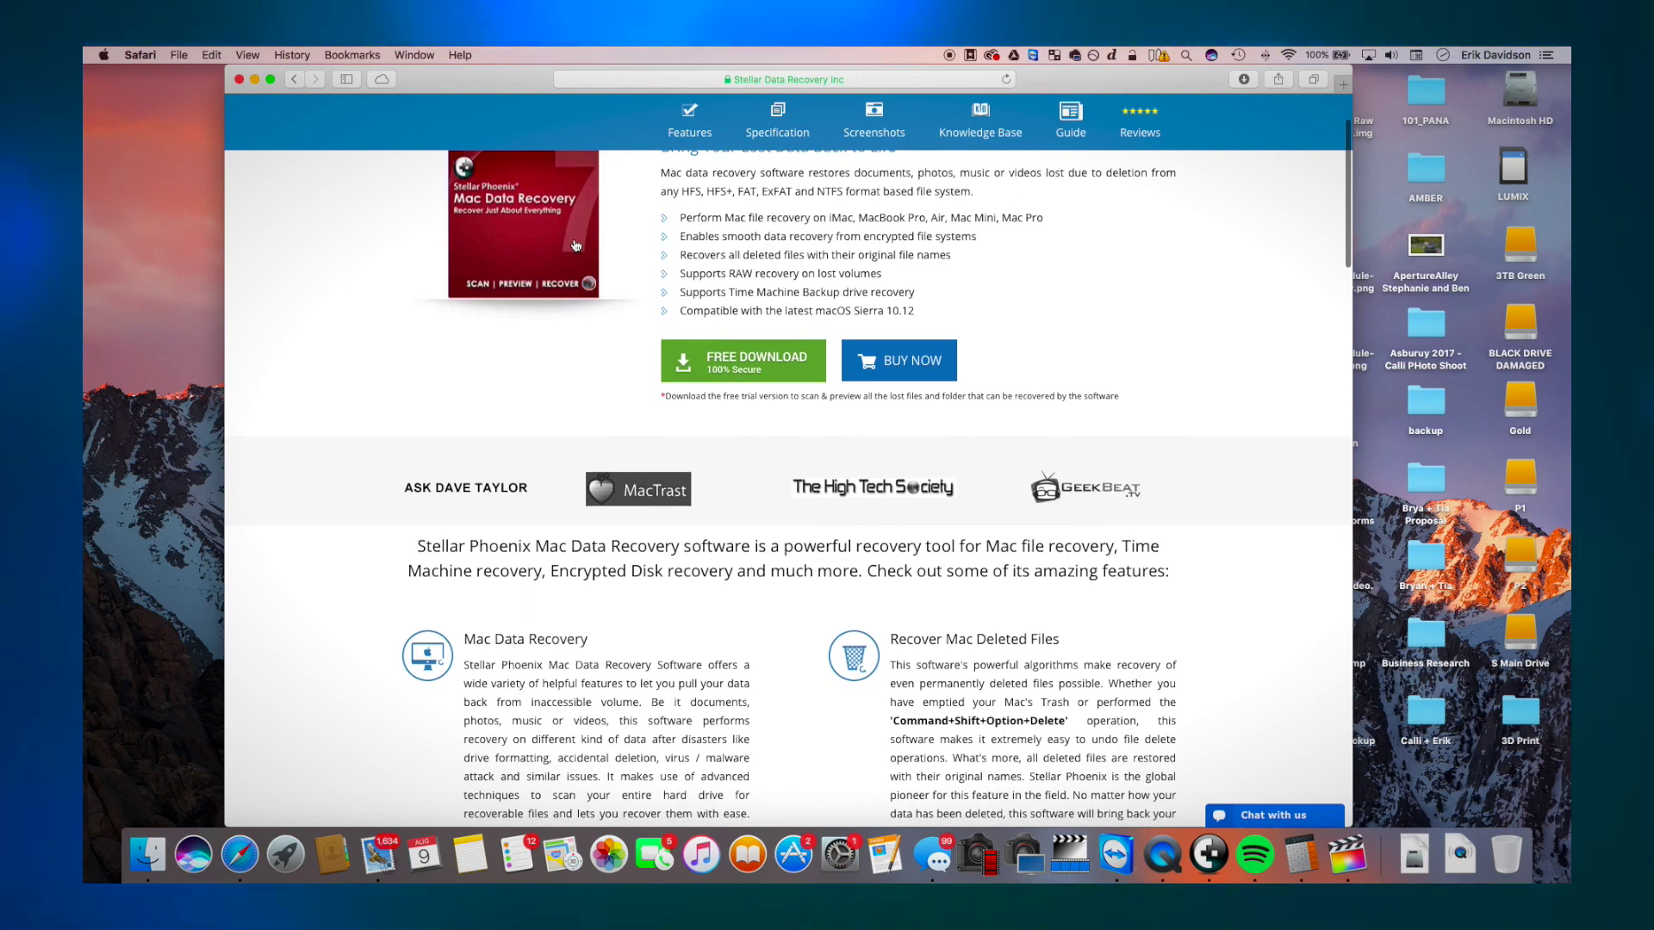
pyautogui.scroll(3, 577, 245)
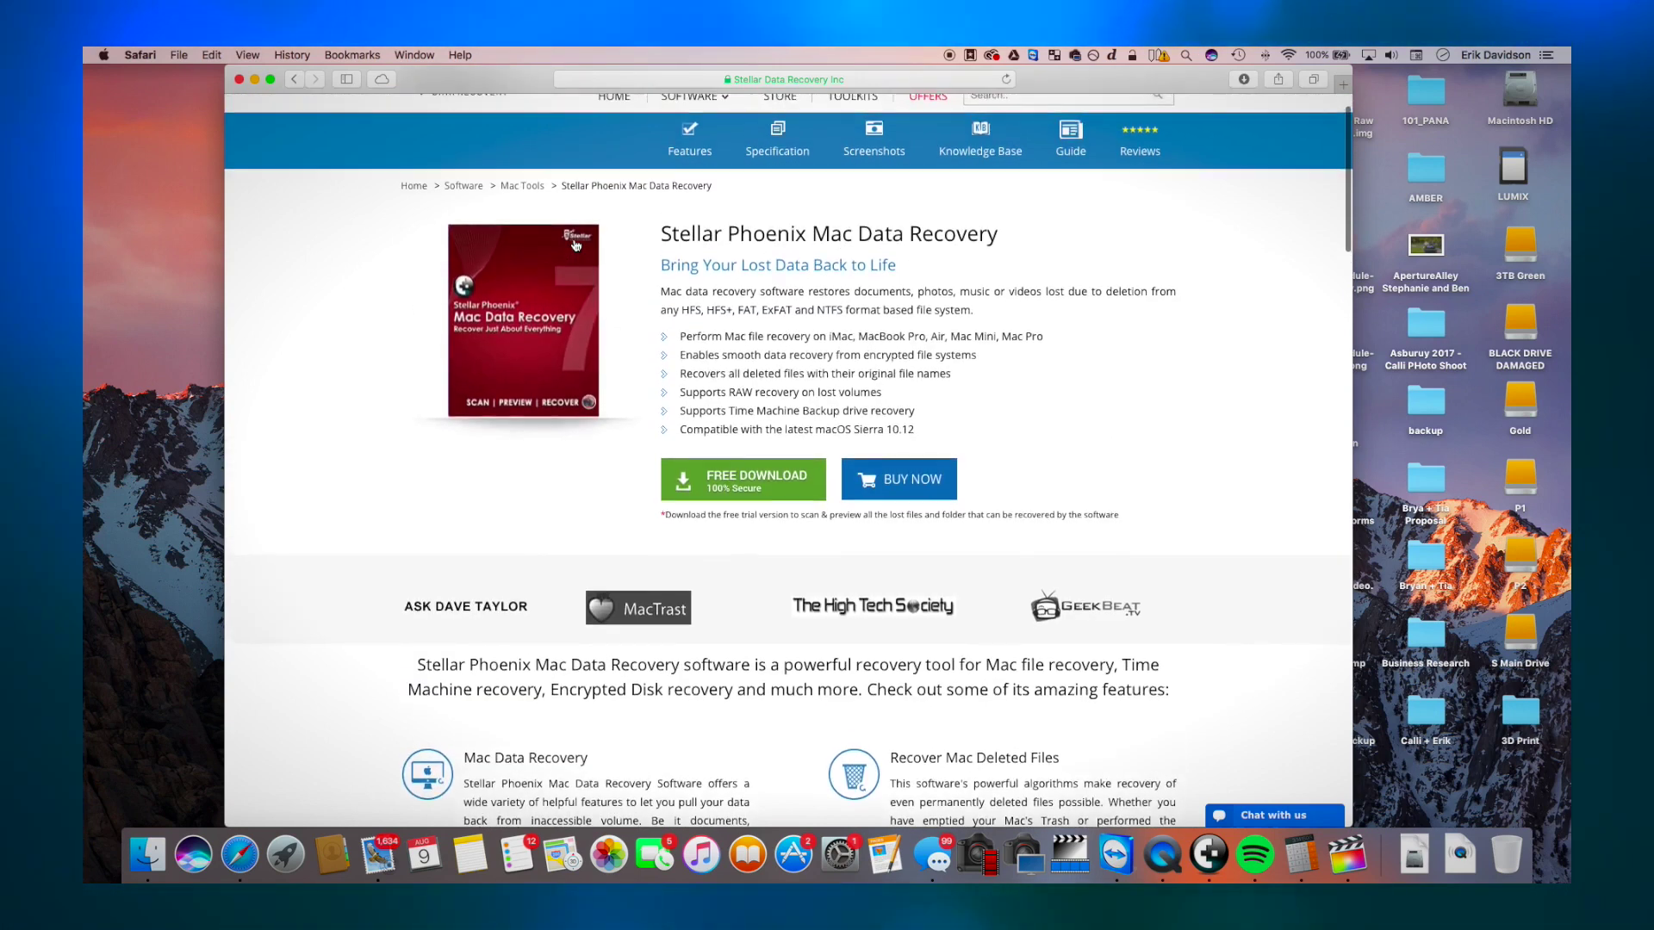
pyautogui.scroll(-1, 574, 245)
pyautogui.scroll(-2, 574, 244)
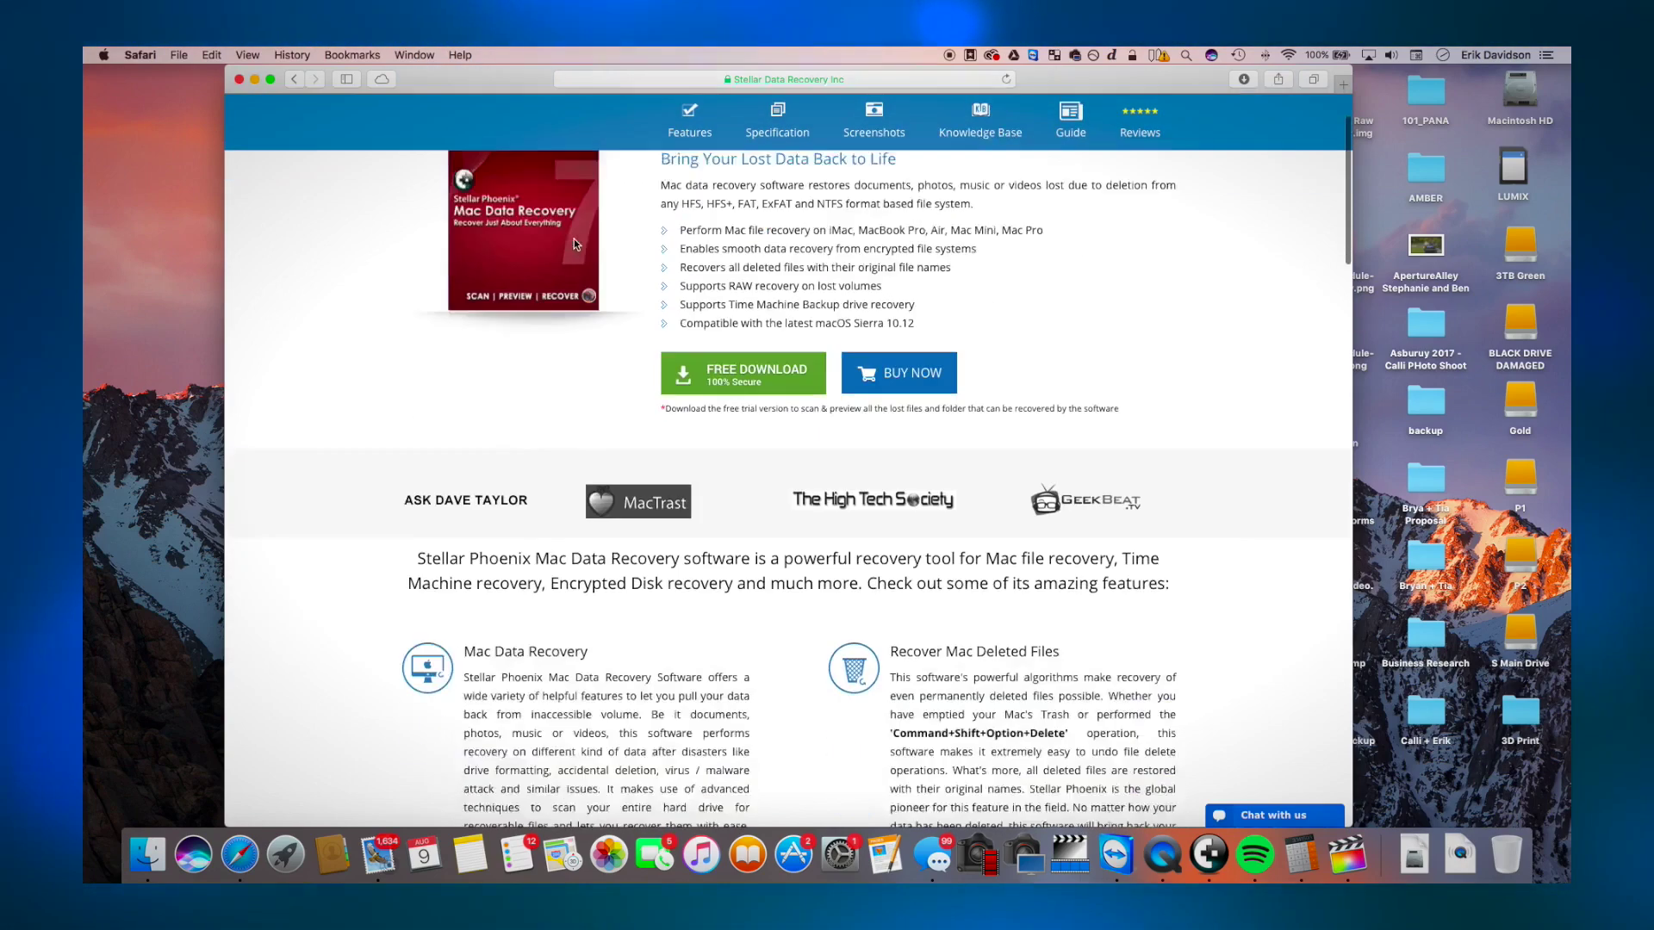
pyautogui.scroll(-10, 573, 243)
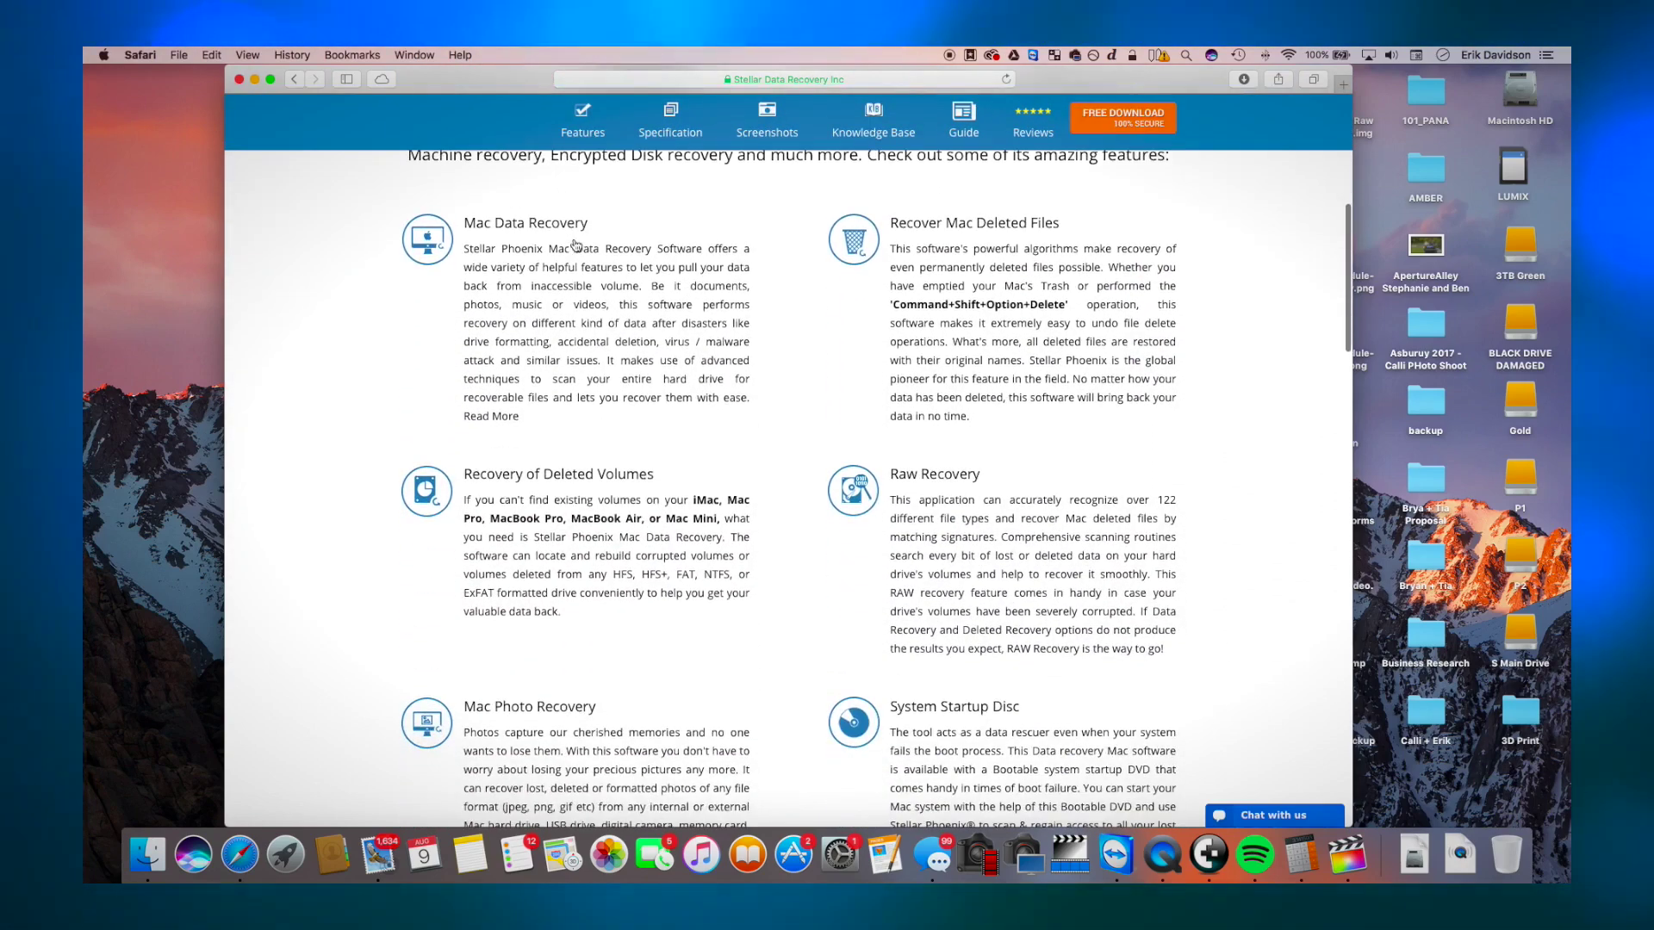
# - Read through the product features down to the Time Machine FAQ and show the next question
pyautogui.scroll(-3, 575, 244)
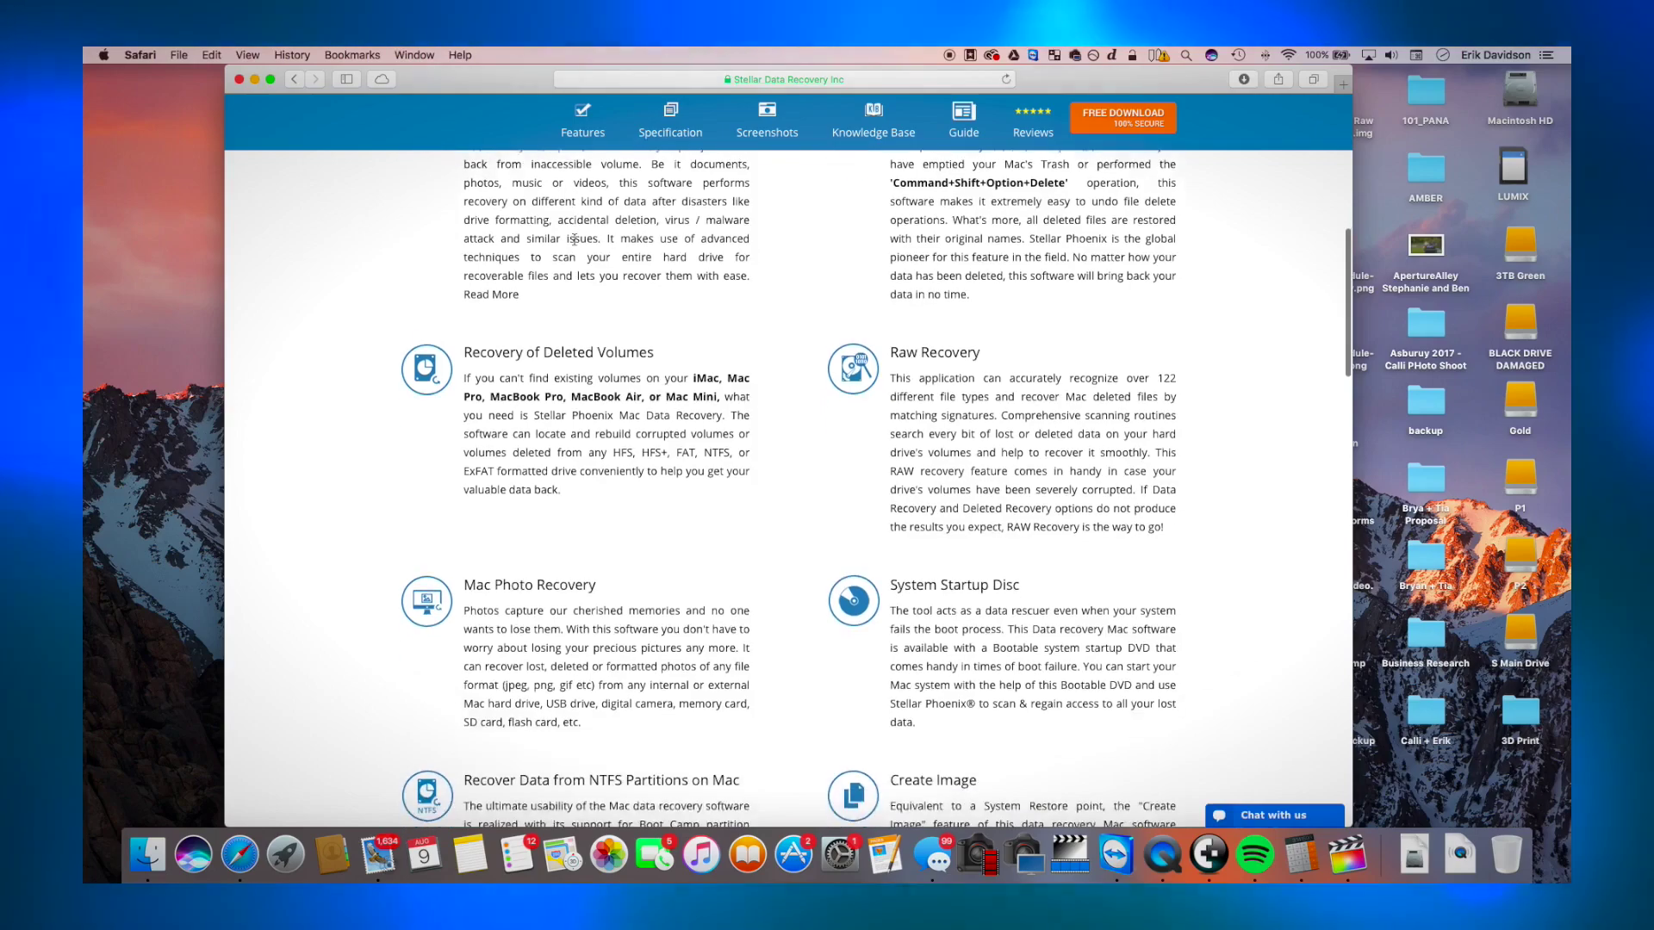
pyautogui.scroll(-11, 575, 239)
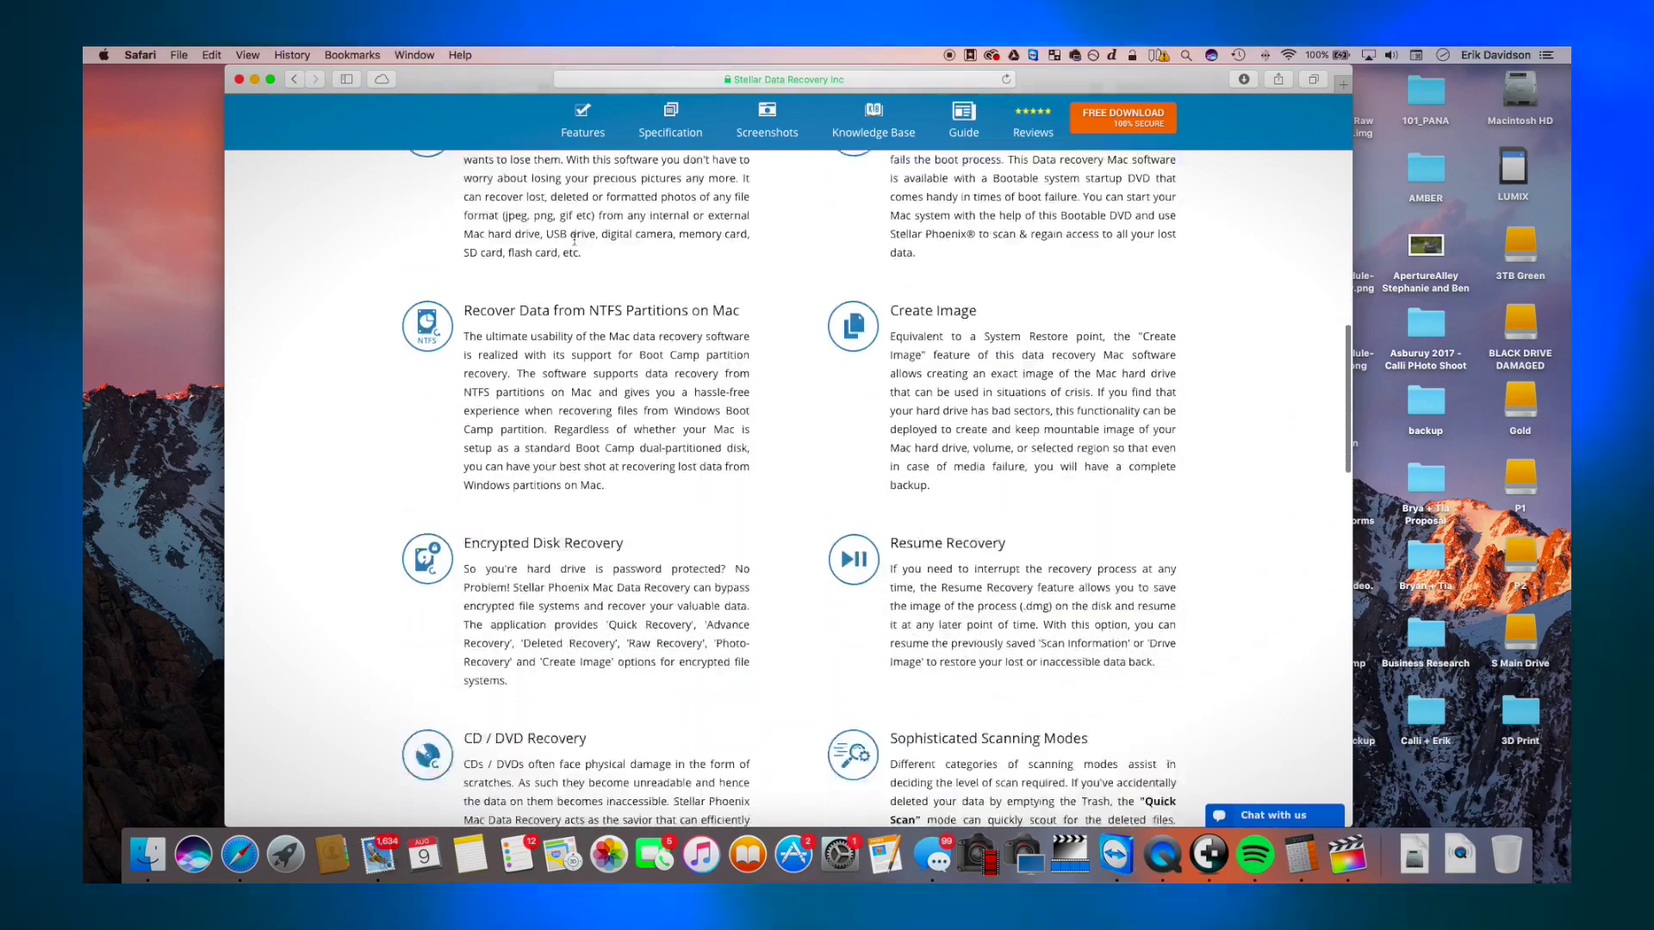
pyautogui.scroll(-15, 574, 240)
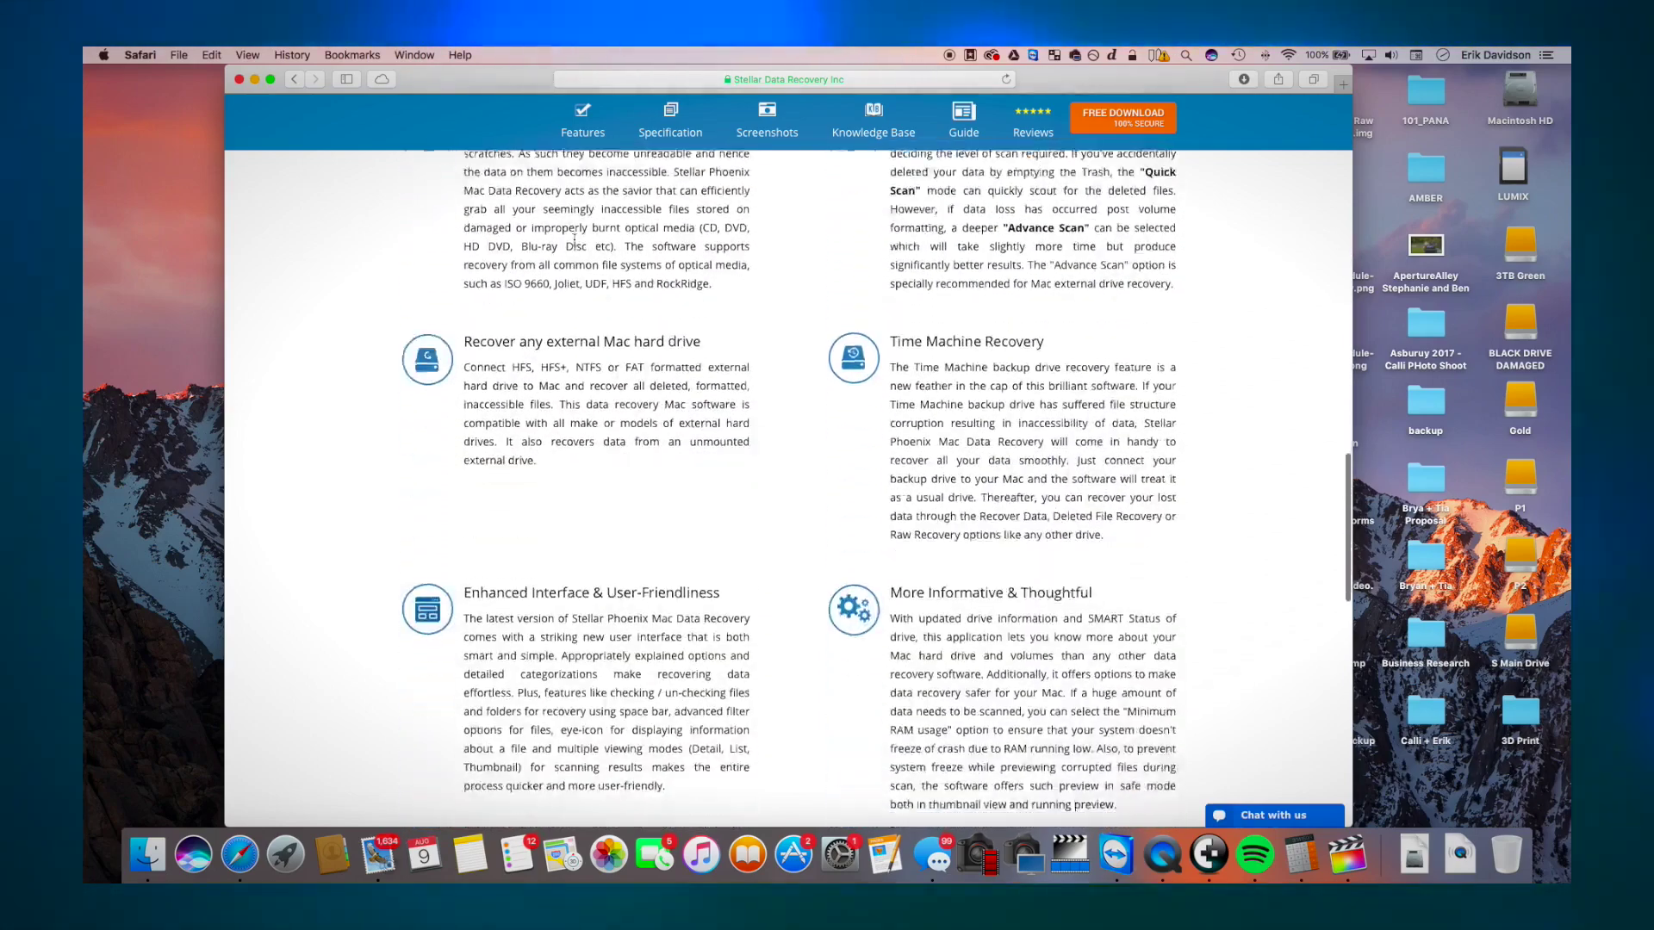
pyautogui.scroll(-7, 574, 239)
pyautogui.scroll(-8, 576, 244)
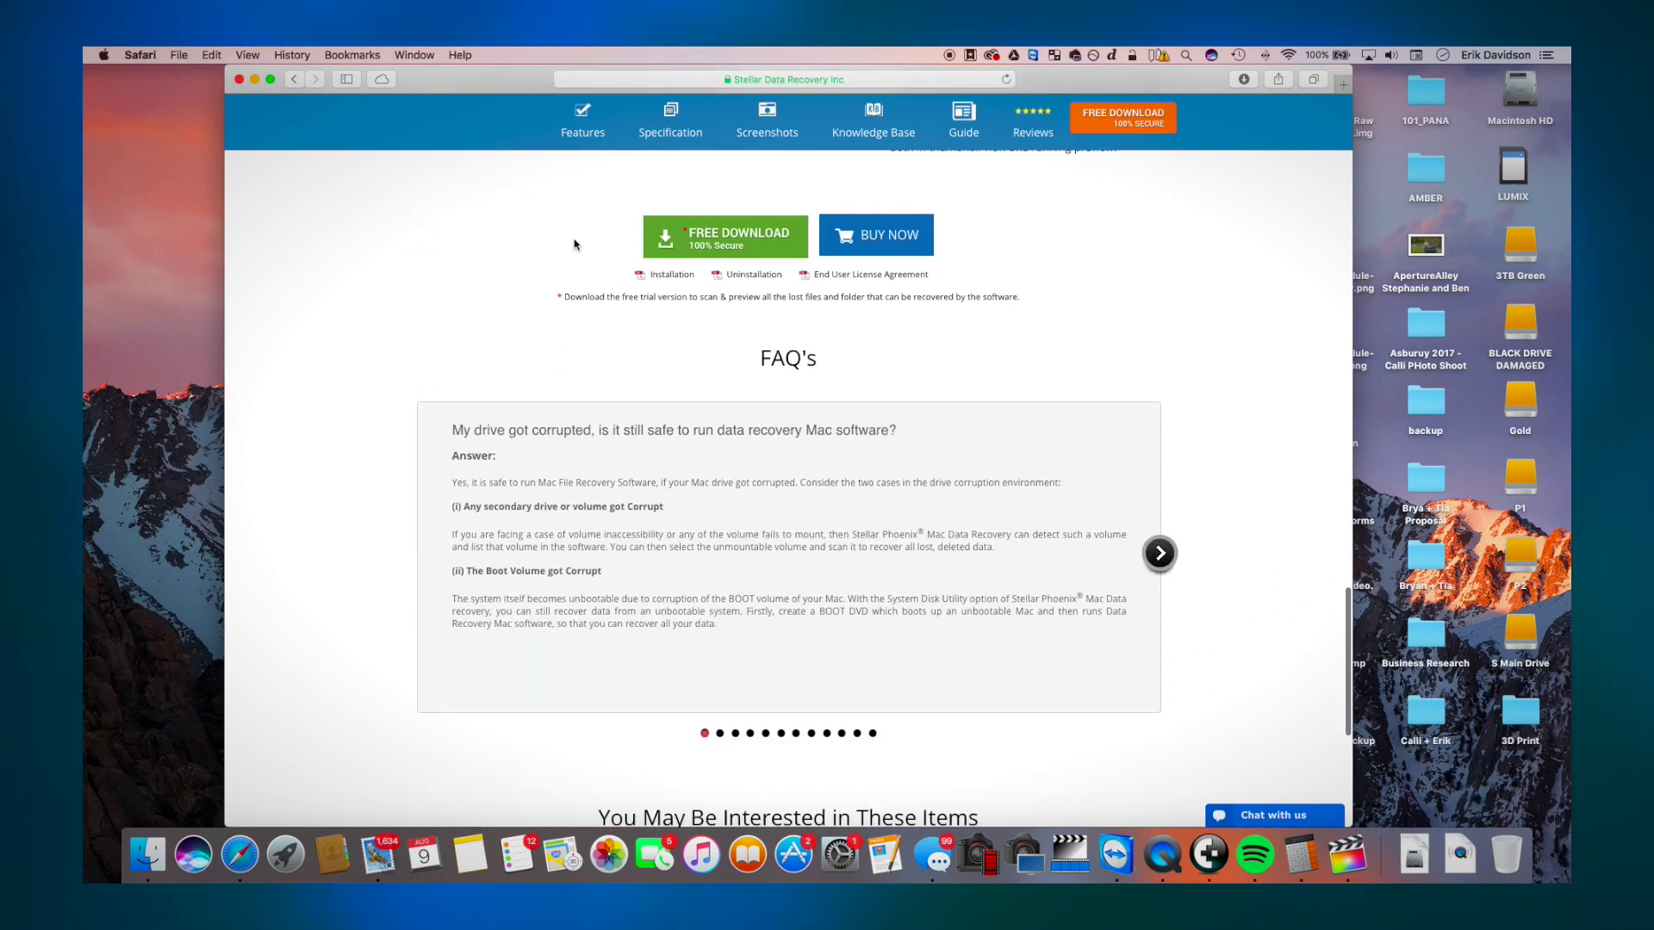
pyautogui.scroll(-2, 575, 244)
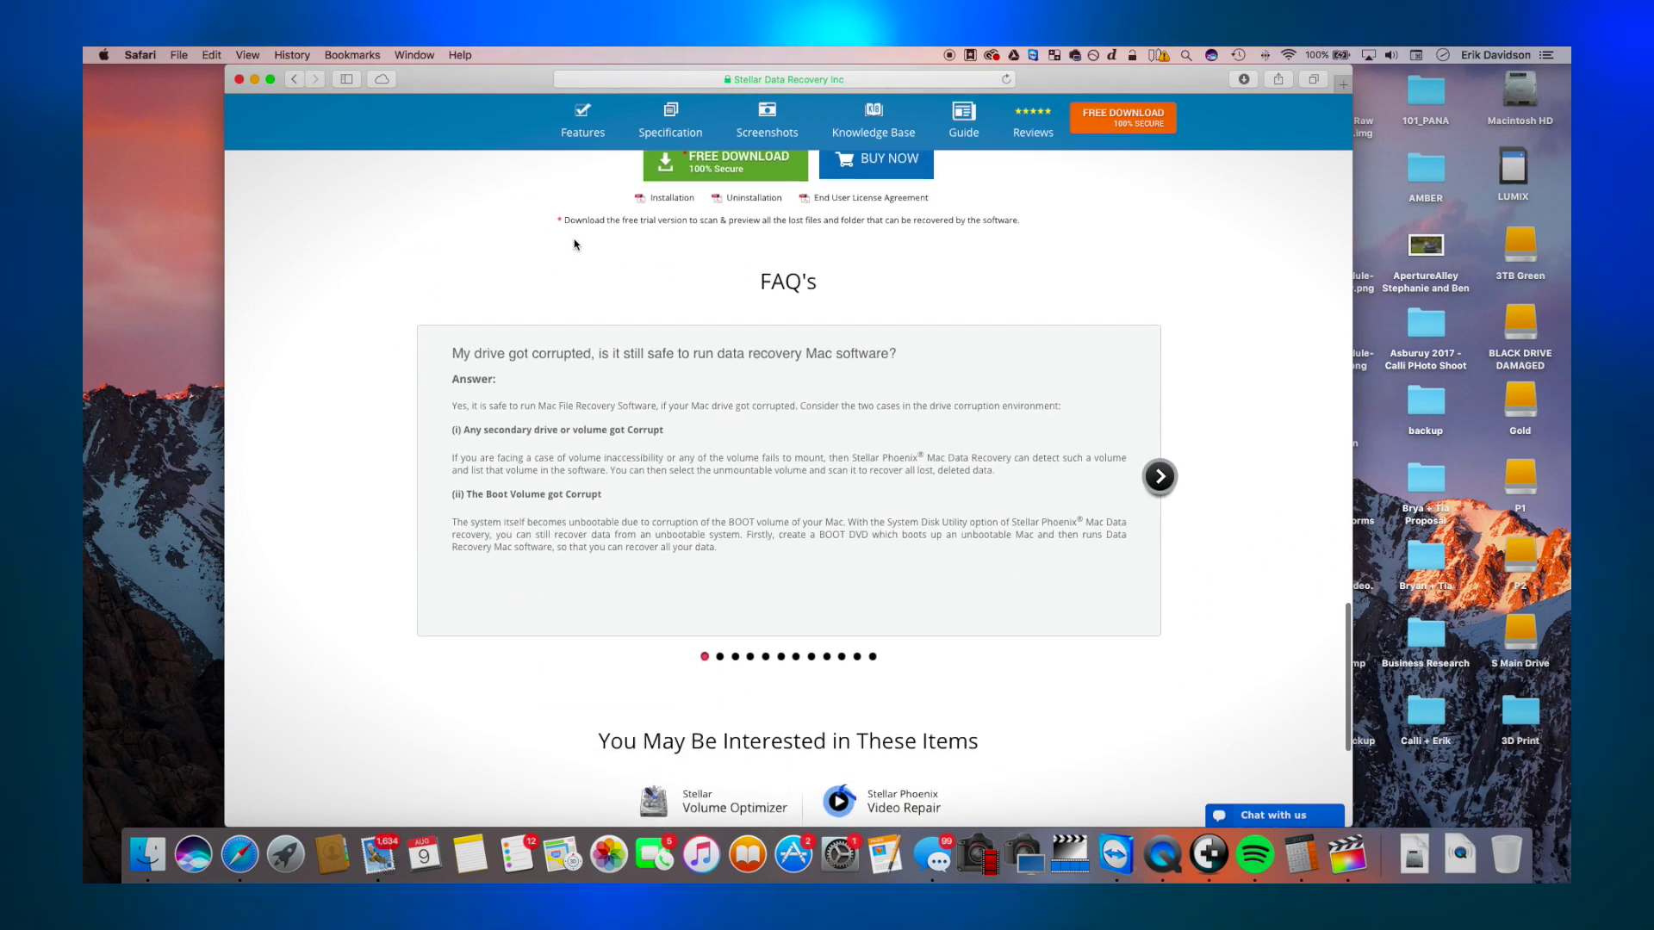
pyautogui.scroll(-1, 574, 243)
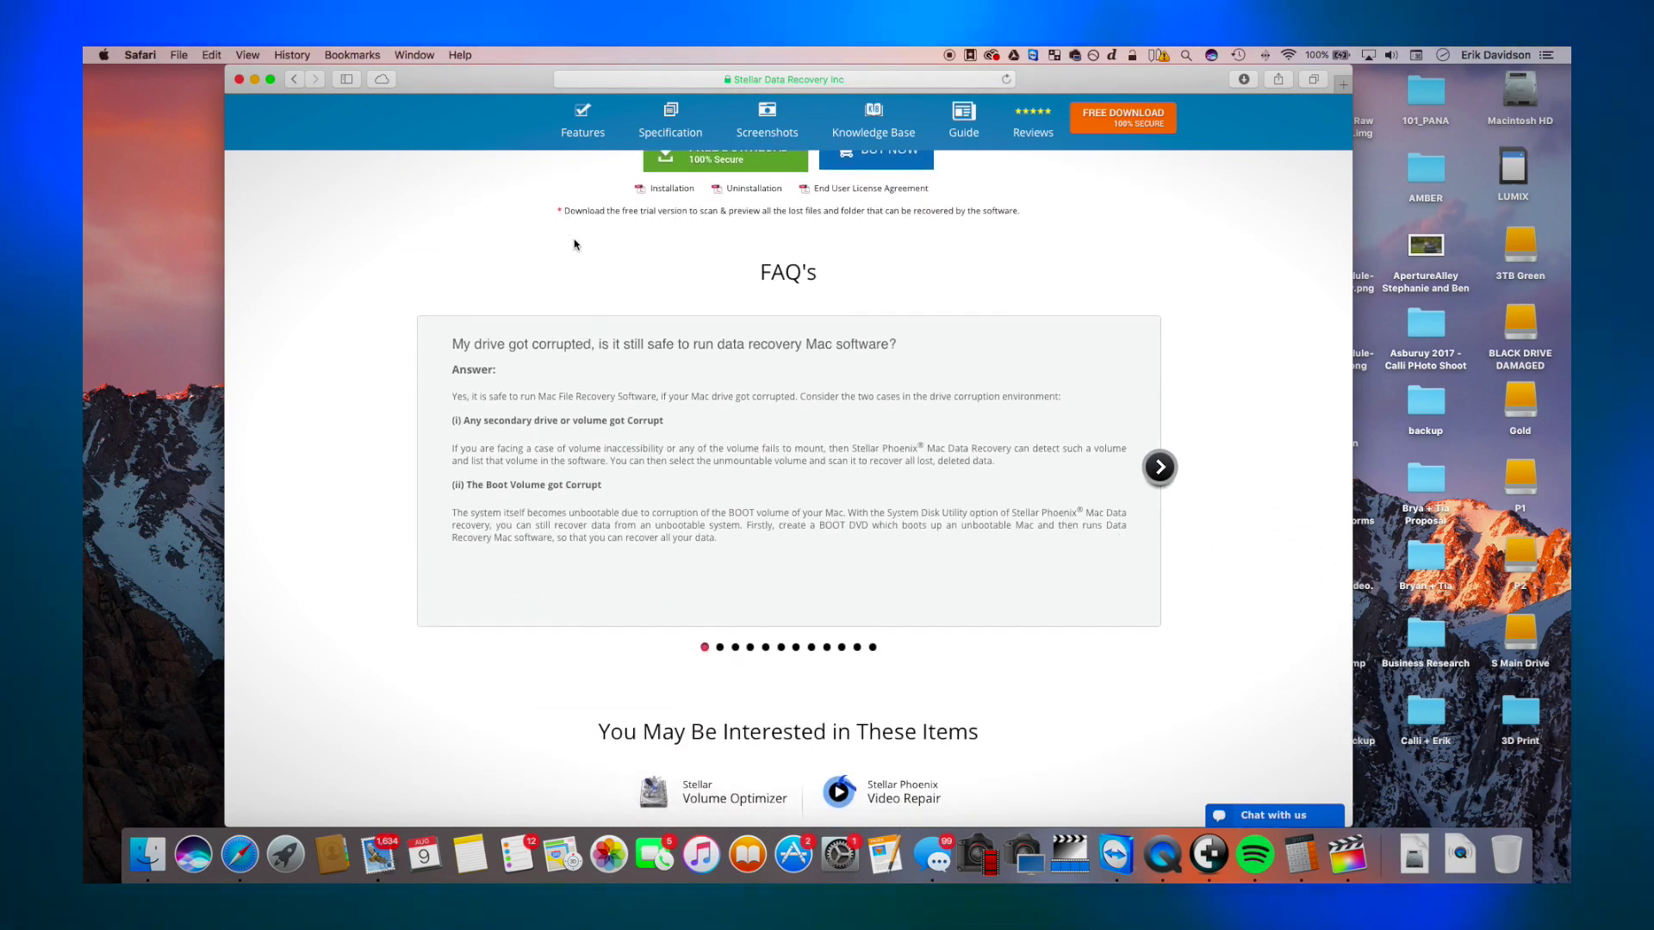
pyautogui.scroll(1, 1067, 444)
pyautogui.click(1161, 472)
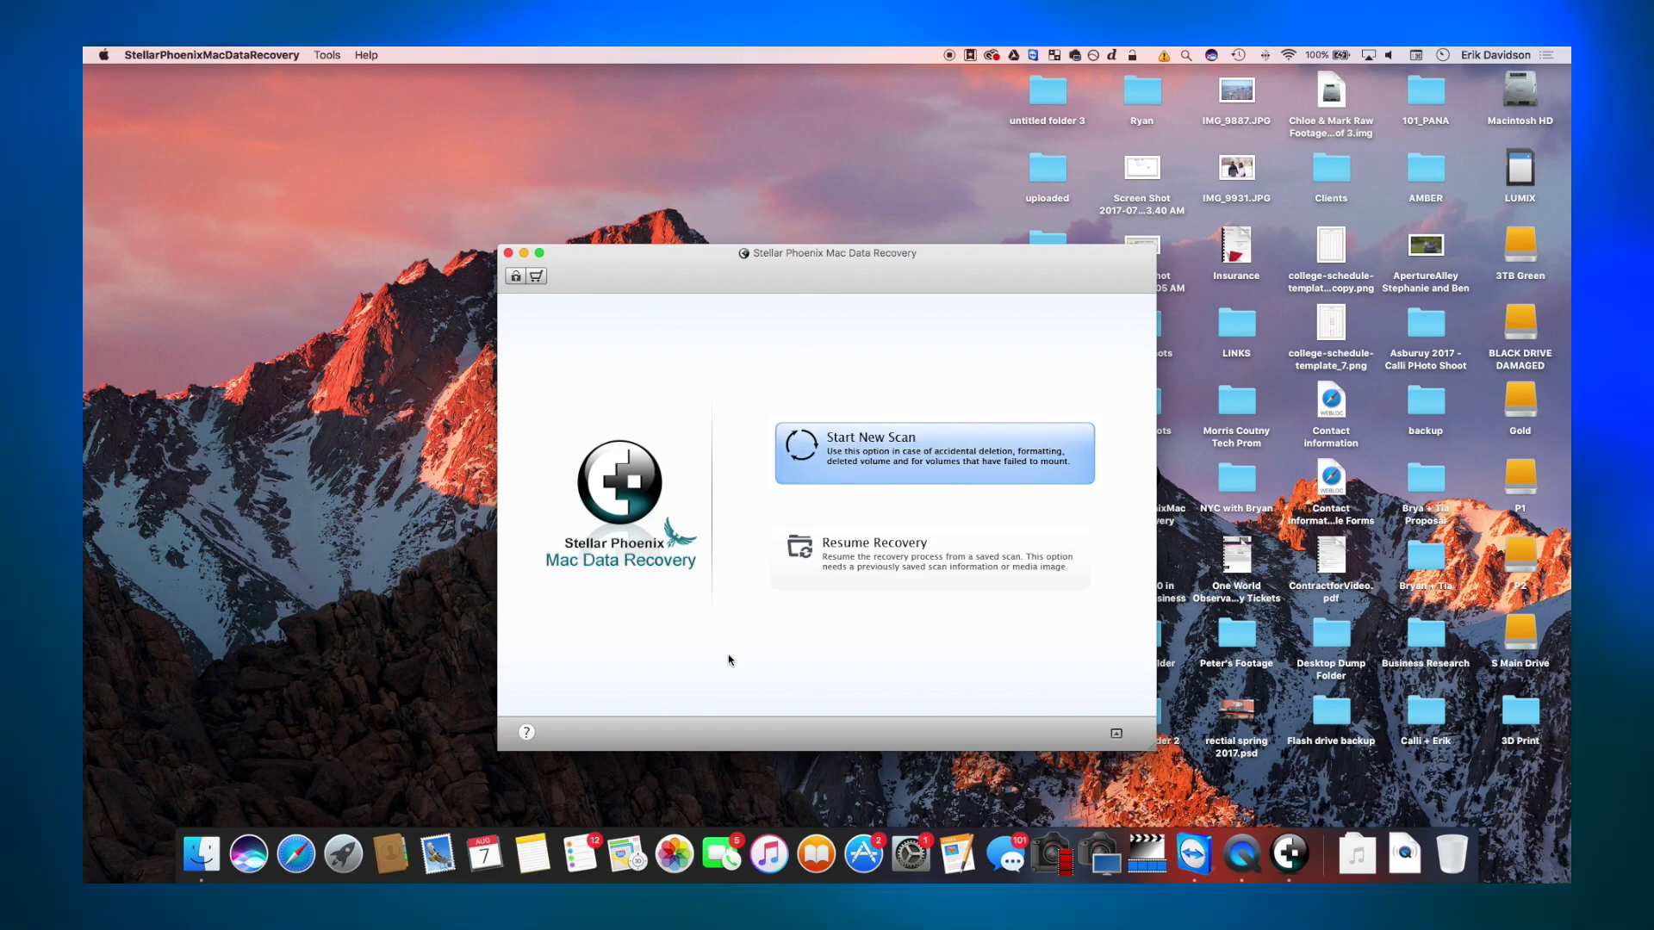
# - Choose Start New Scan to list the connected disks and volumes
pyautogui.click(871, 446)
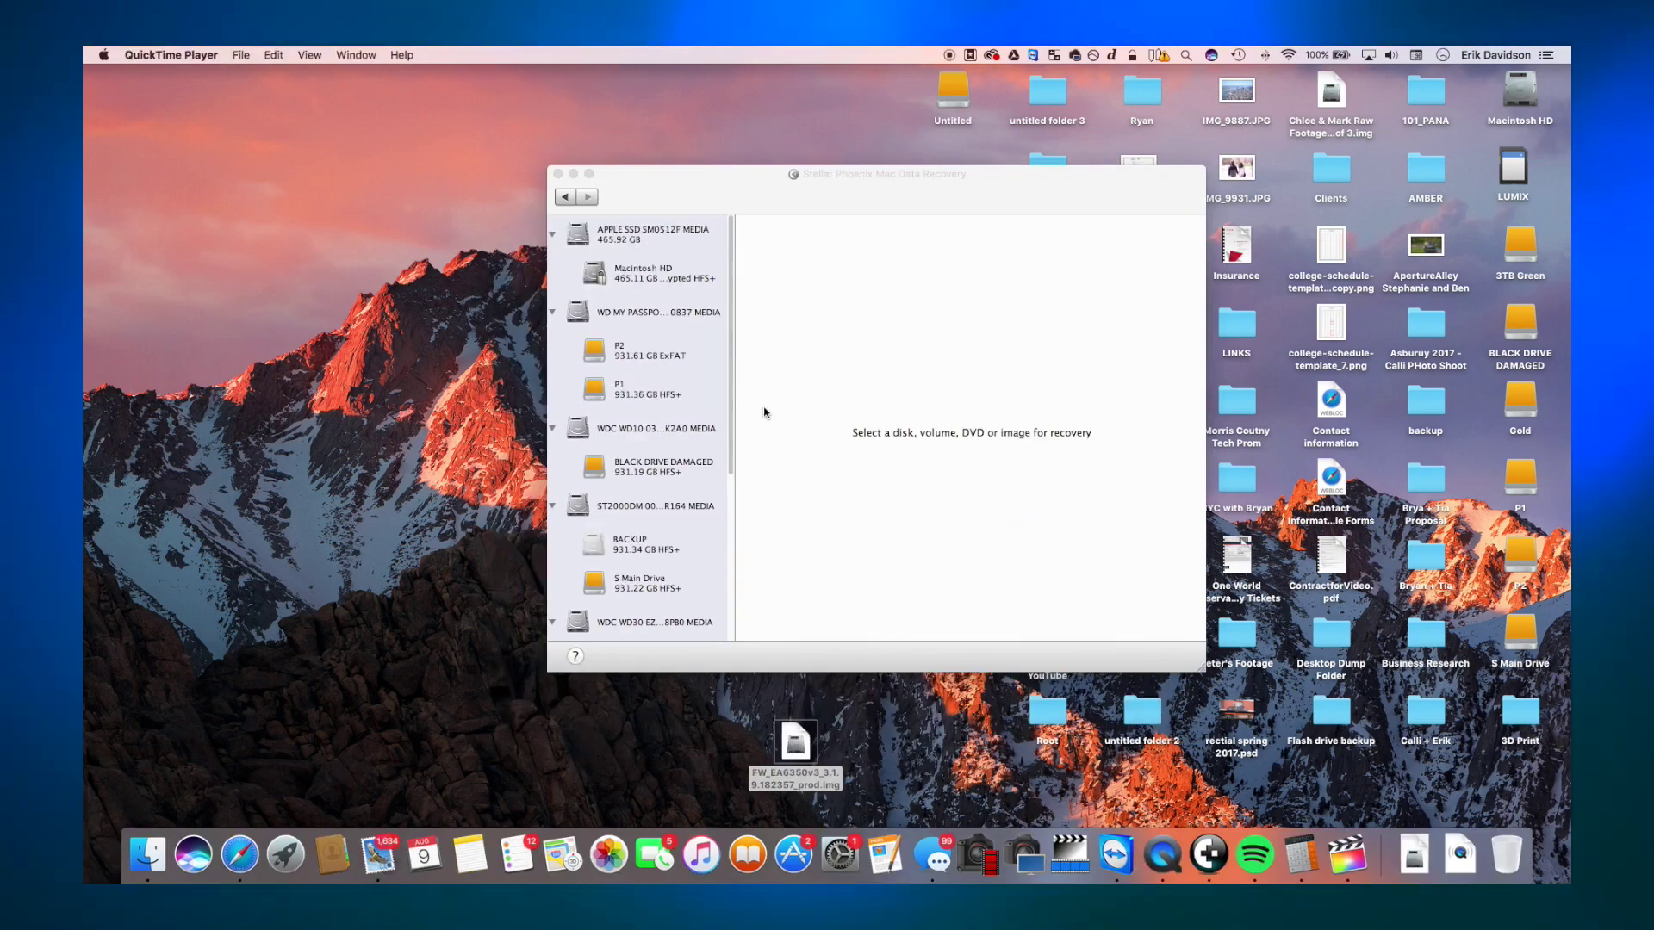
# - Shift the recovery window slightly left, select the BACKUP volume and choose Recover Data
pyautogui.click(676, 184)
pyautogui.moveTo(675, 184); pyautogui.dragTo(648, 180)
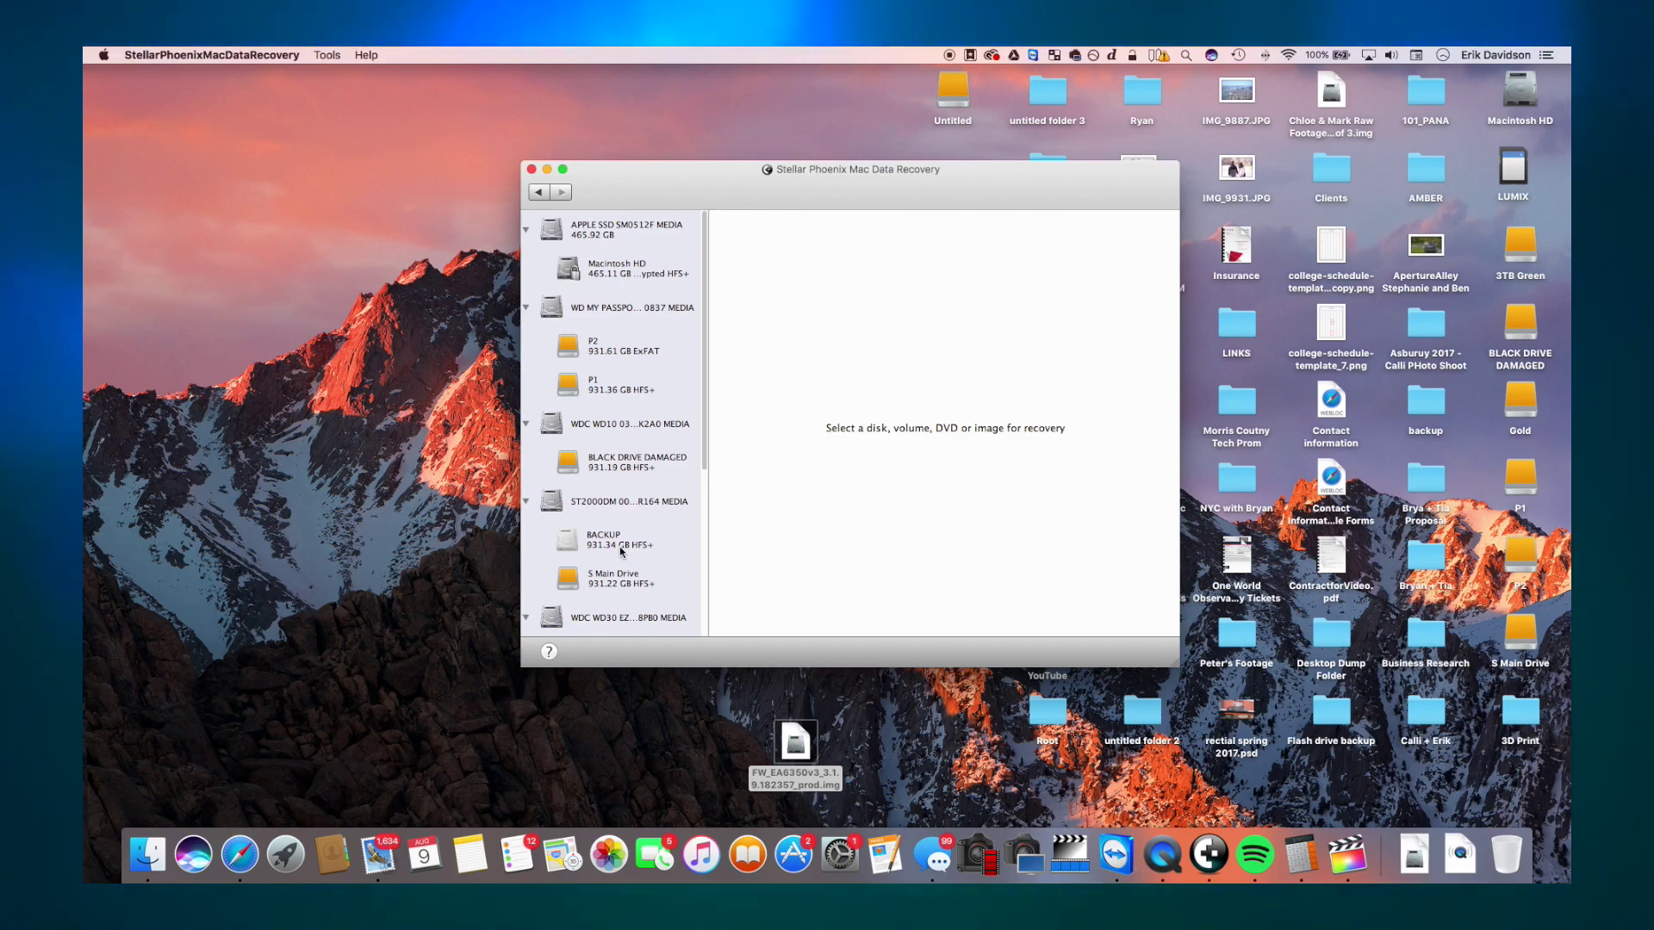
pyautogui.click(619, 546)
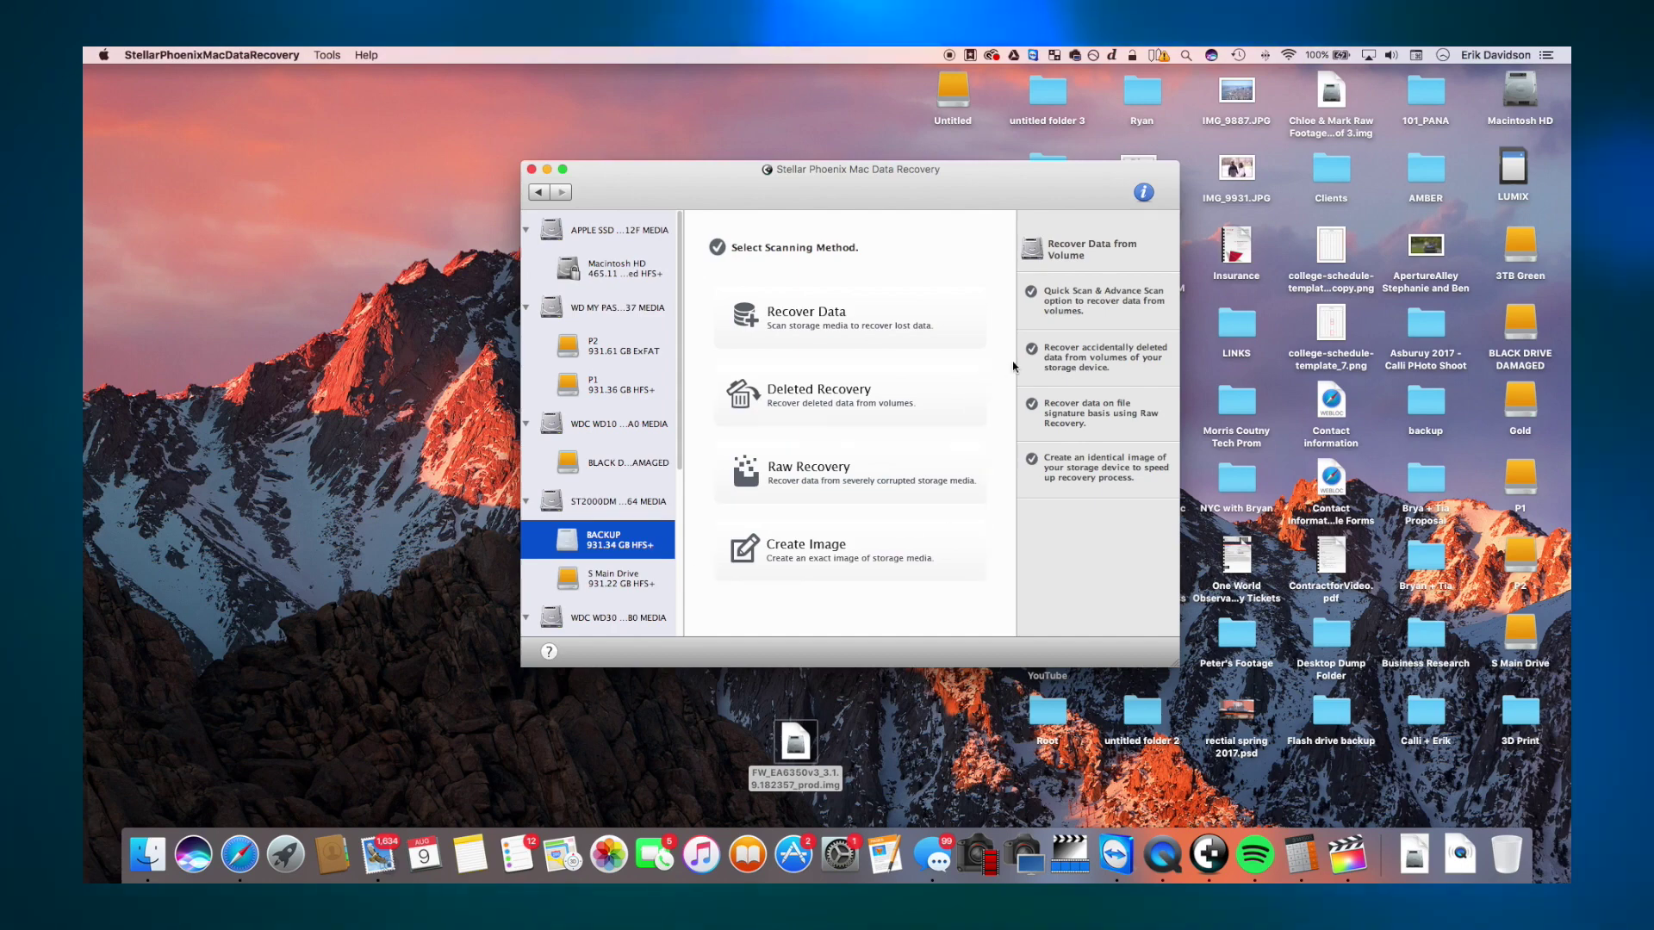
pyautogui.click(836, 321)
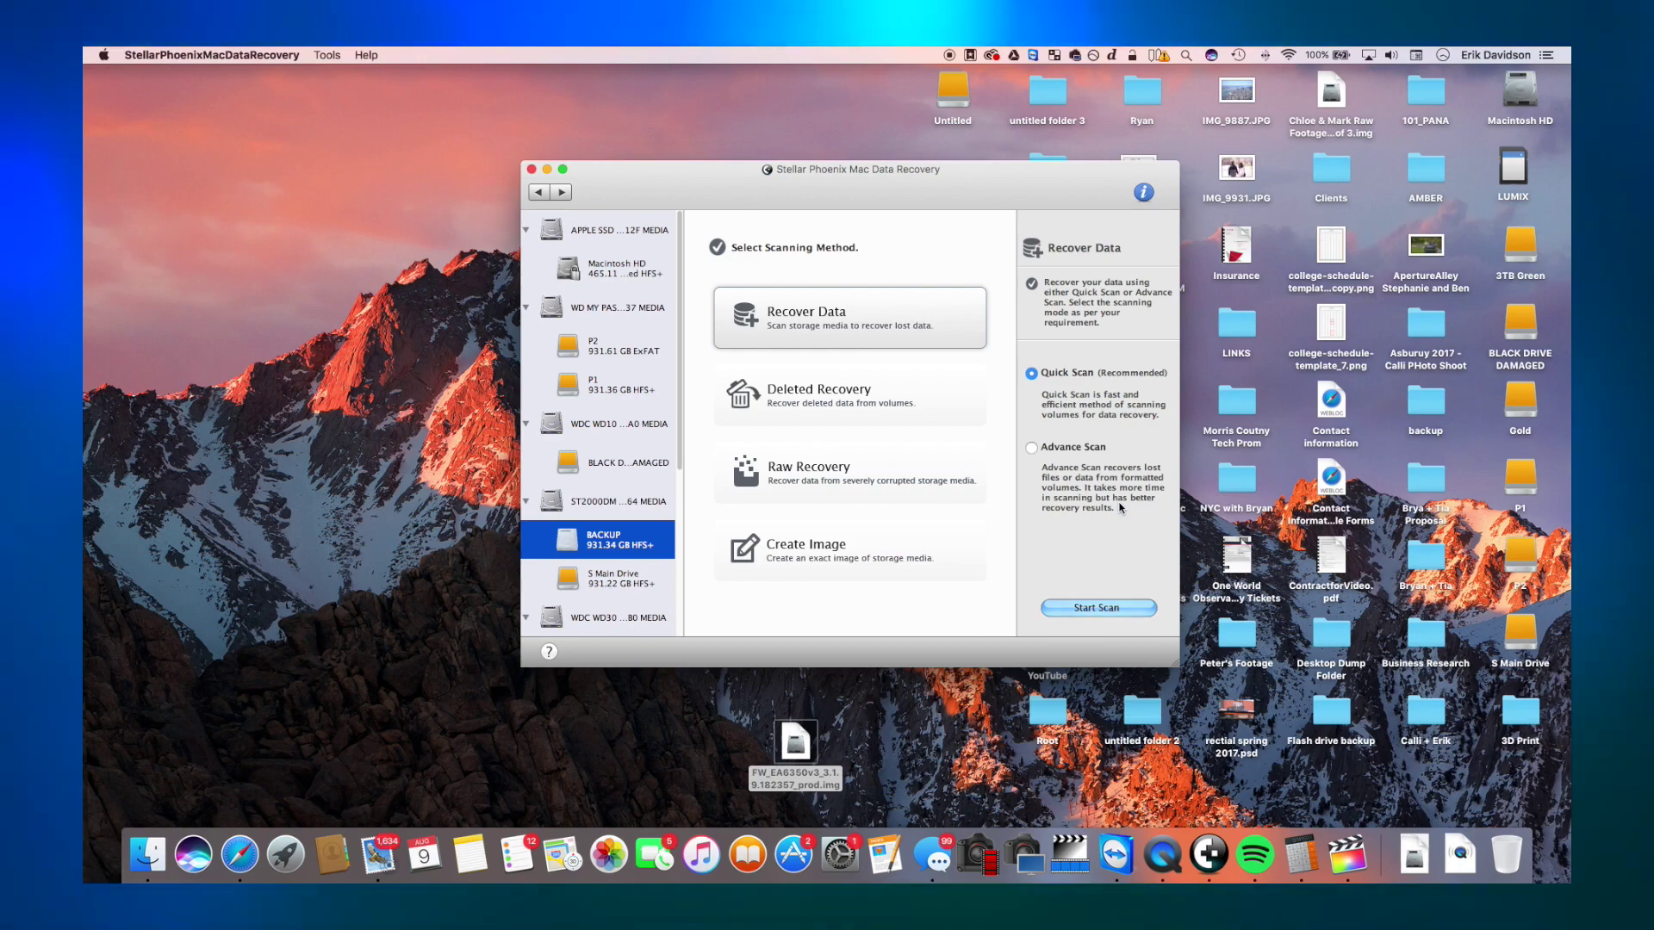
# - Choose Raw Recovery with Recover Everything for the BACKUP drive and start scanning it
pyautogui.click(956, 410)
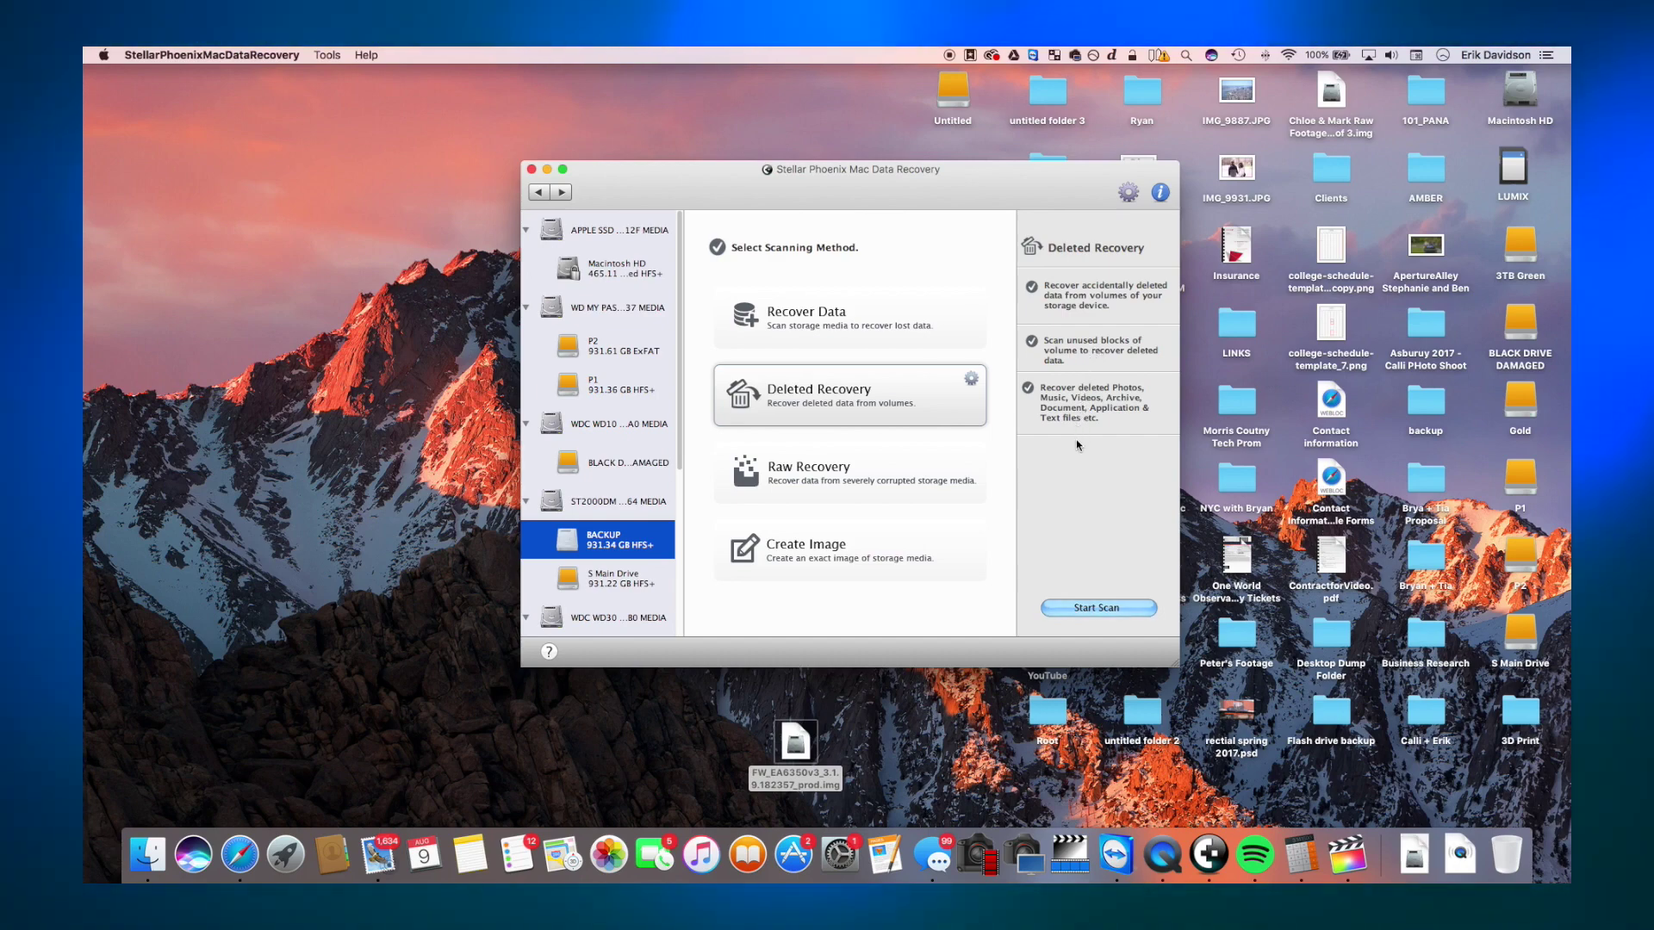
pyautogui.click(927, 468)
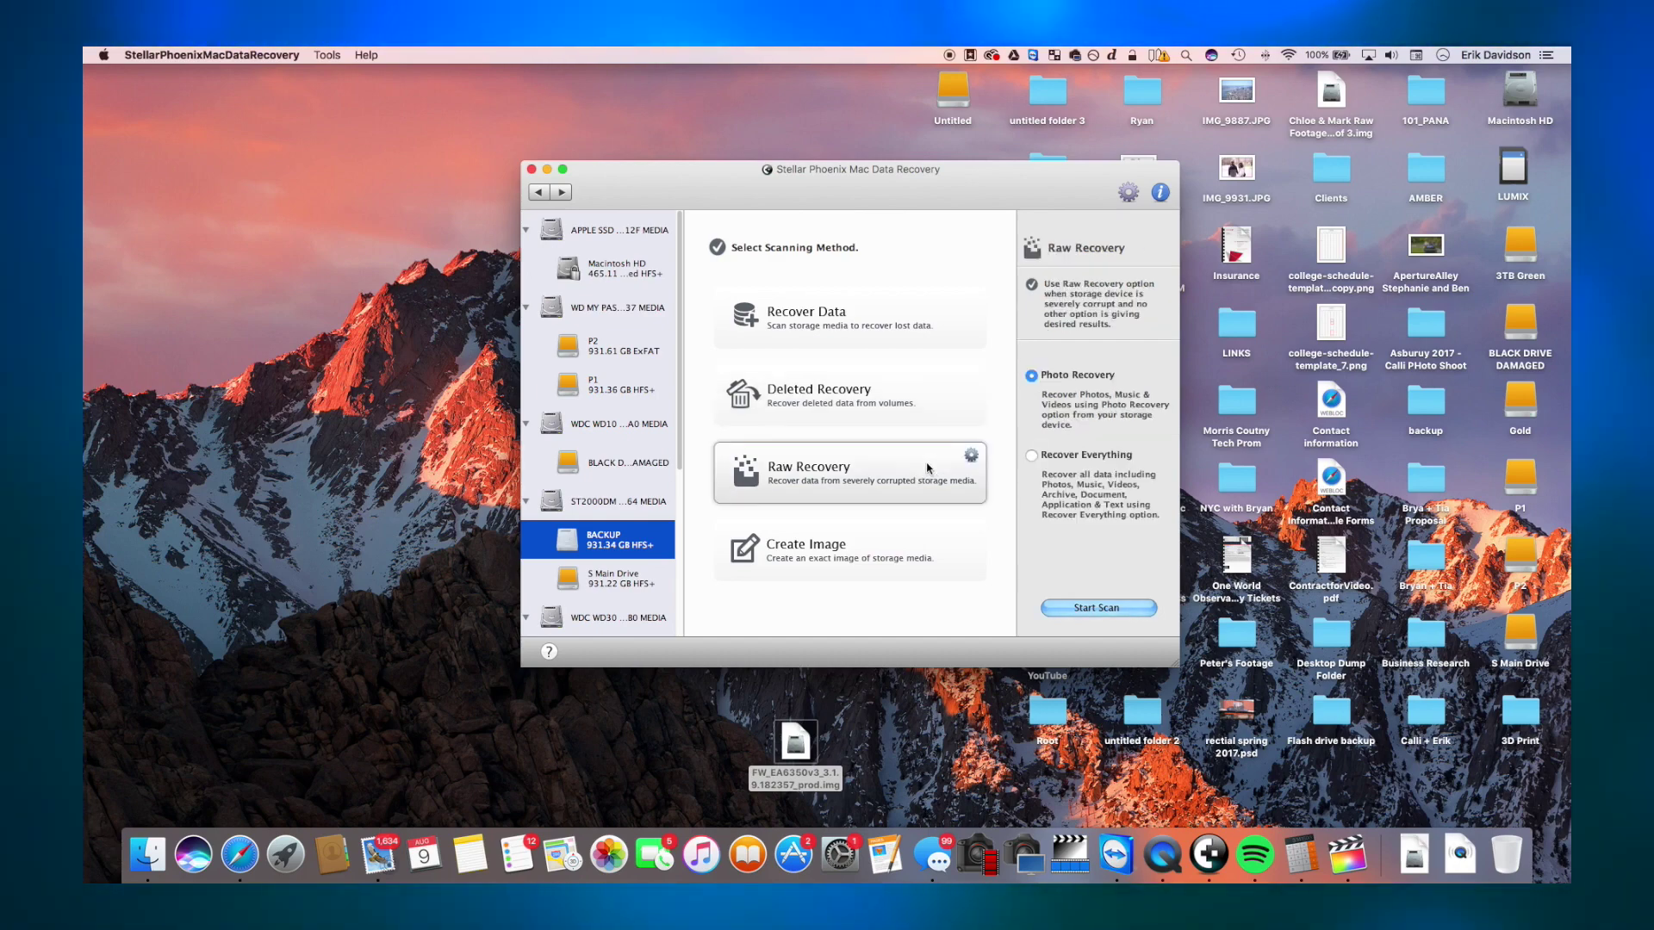
pyautogui.click(1068, 455)
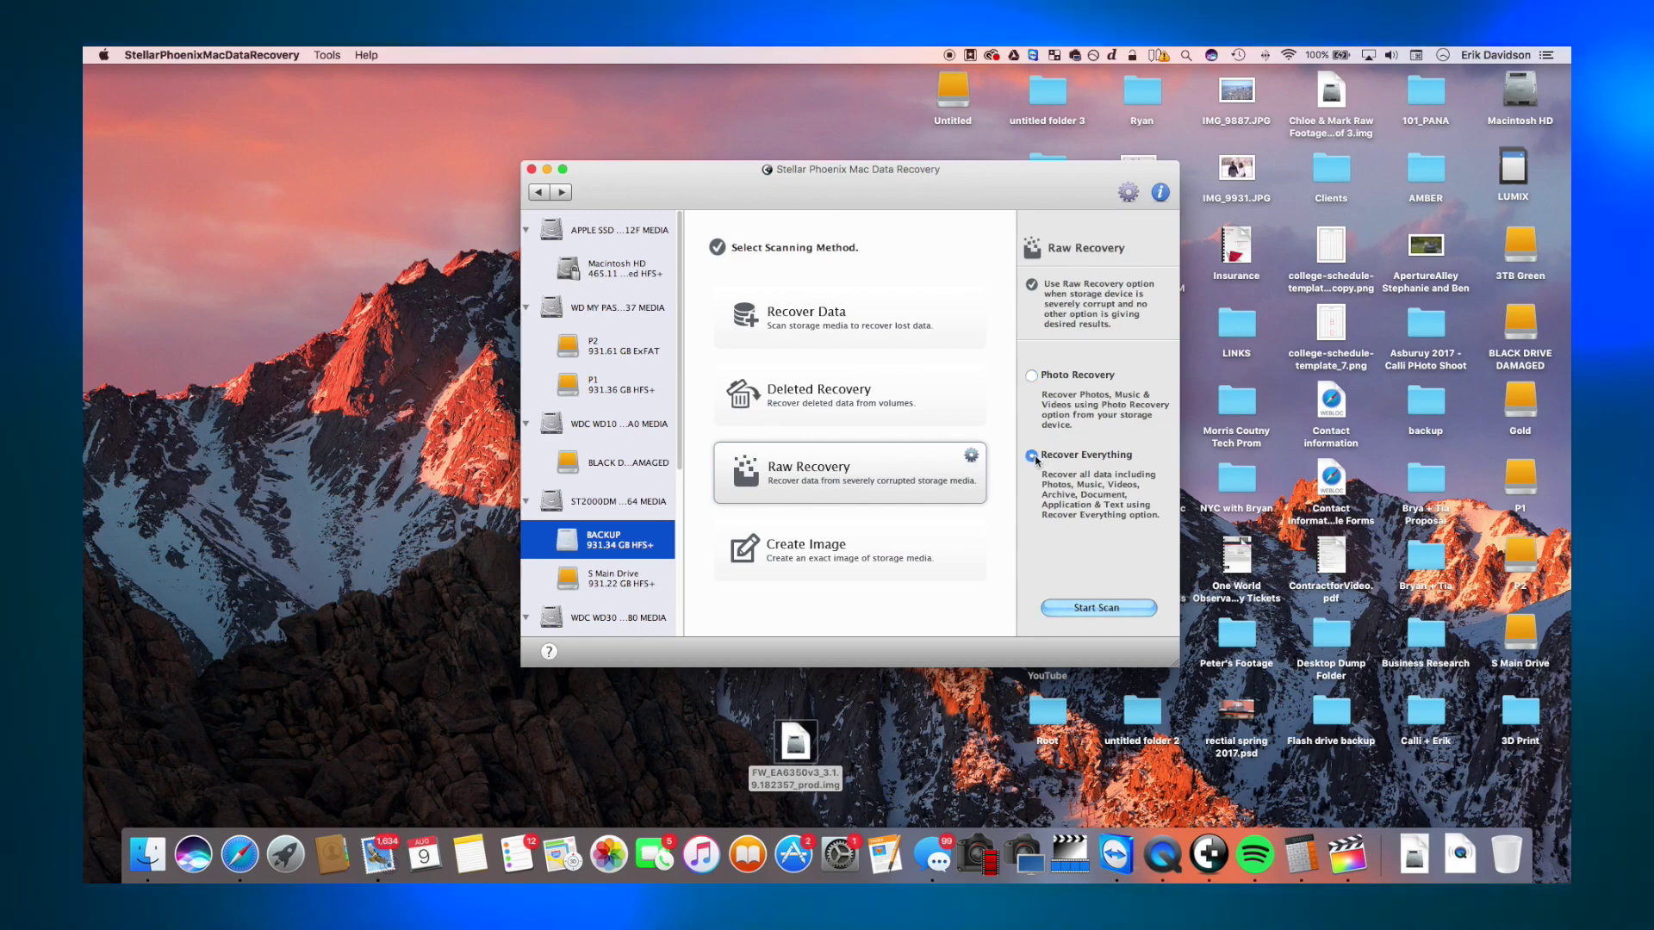
pyautogui.click(923, 554)
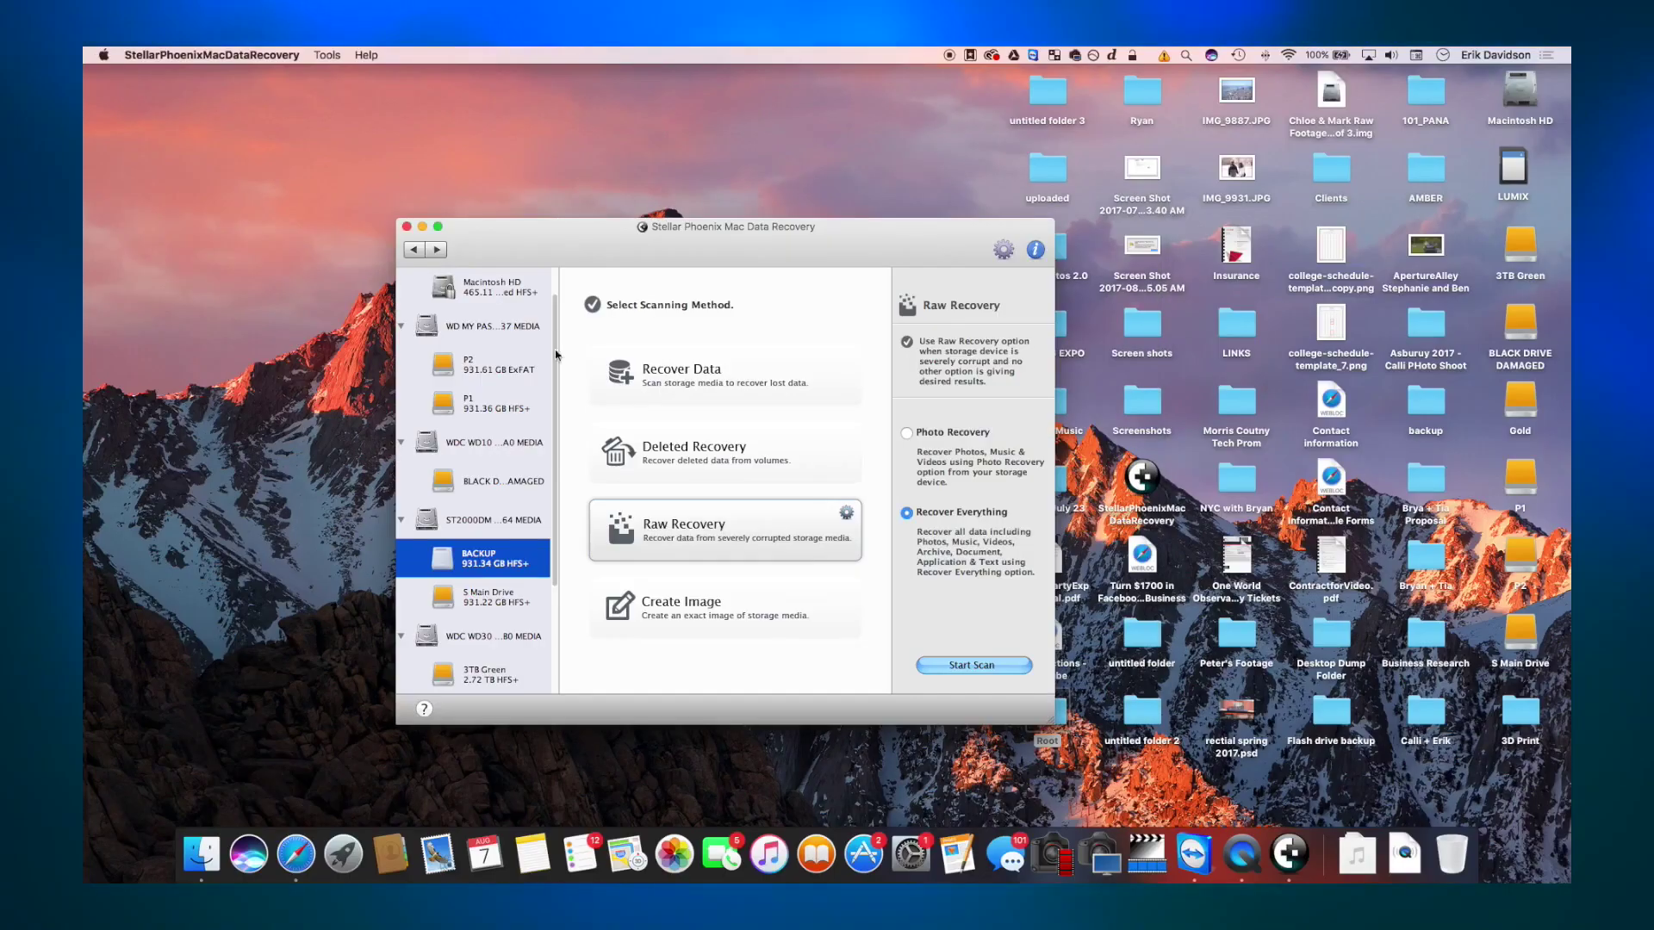
pyautogui.click(624, 398)
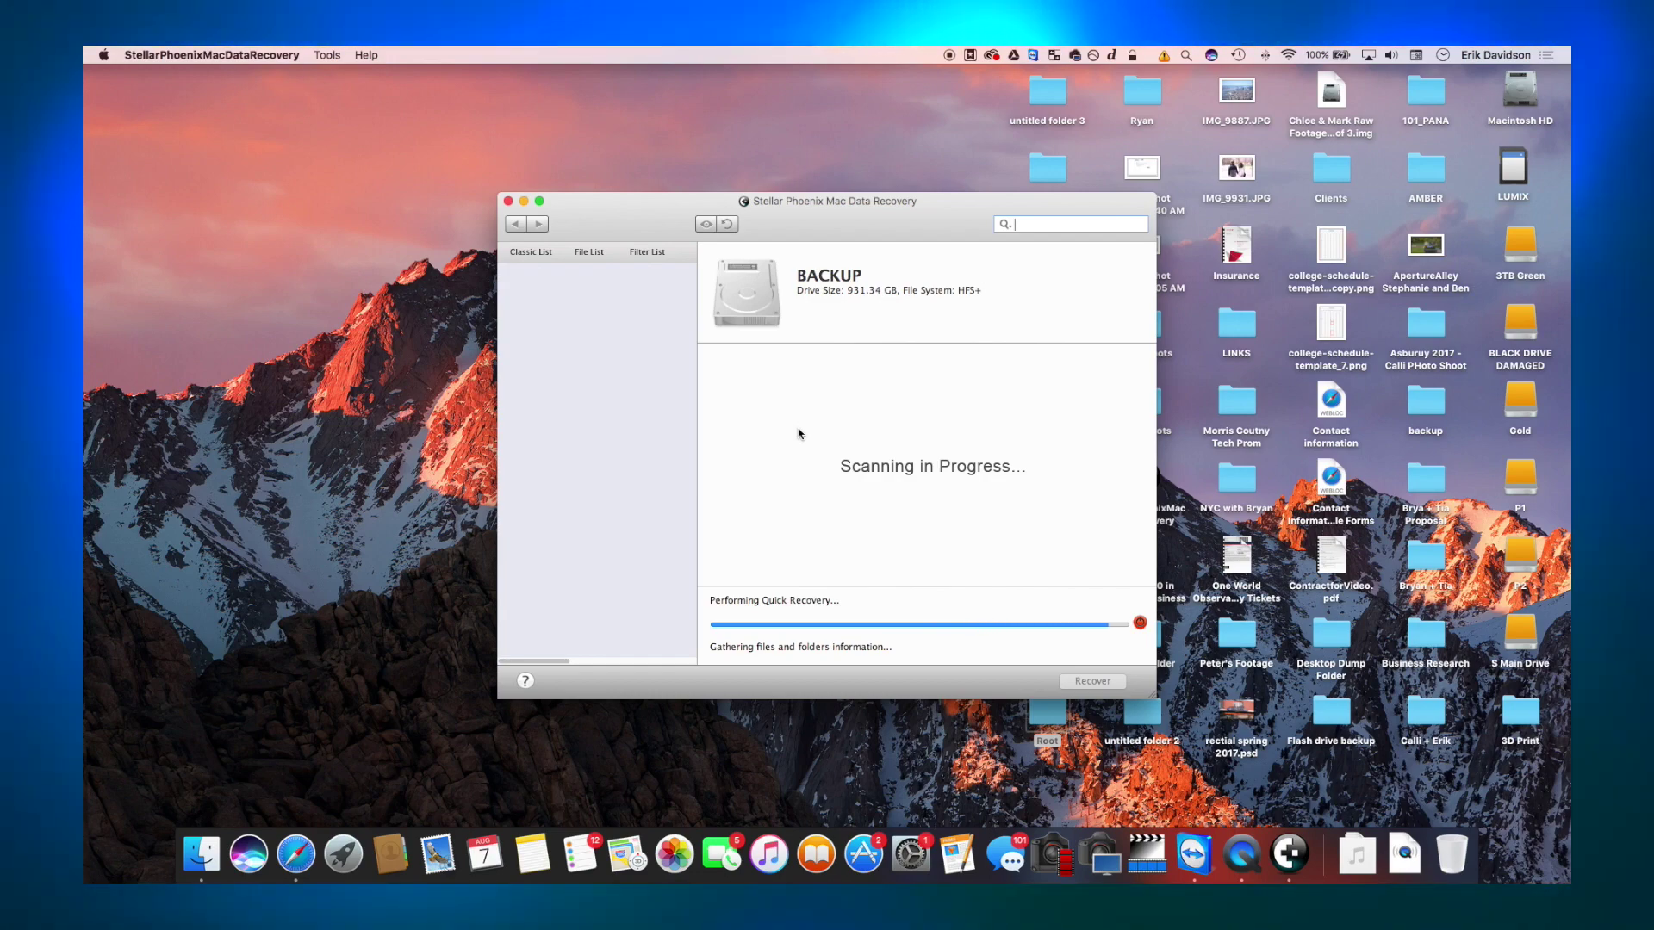
# - Dismiss Scan Completed, open Lost Folder(s) > Transcoded Media > High Quality Media, and mark GOPR0720.mov
pyautogui.click(919, 519)
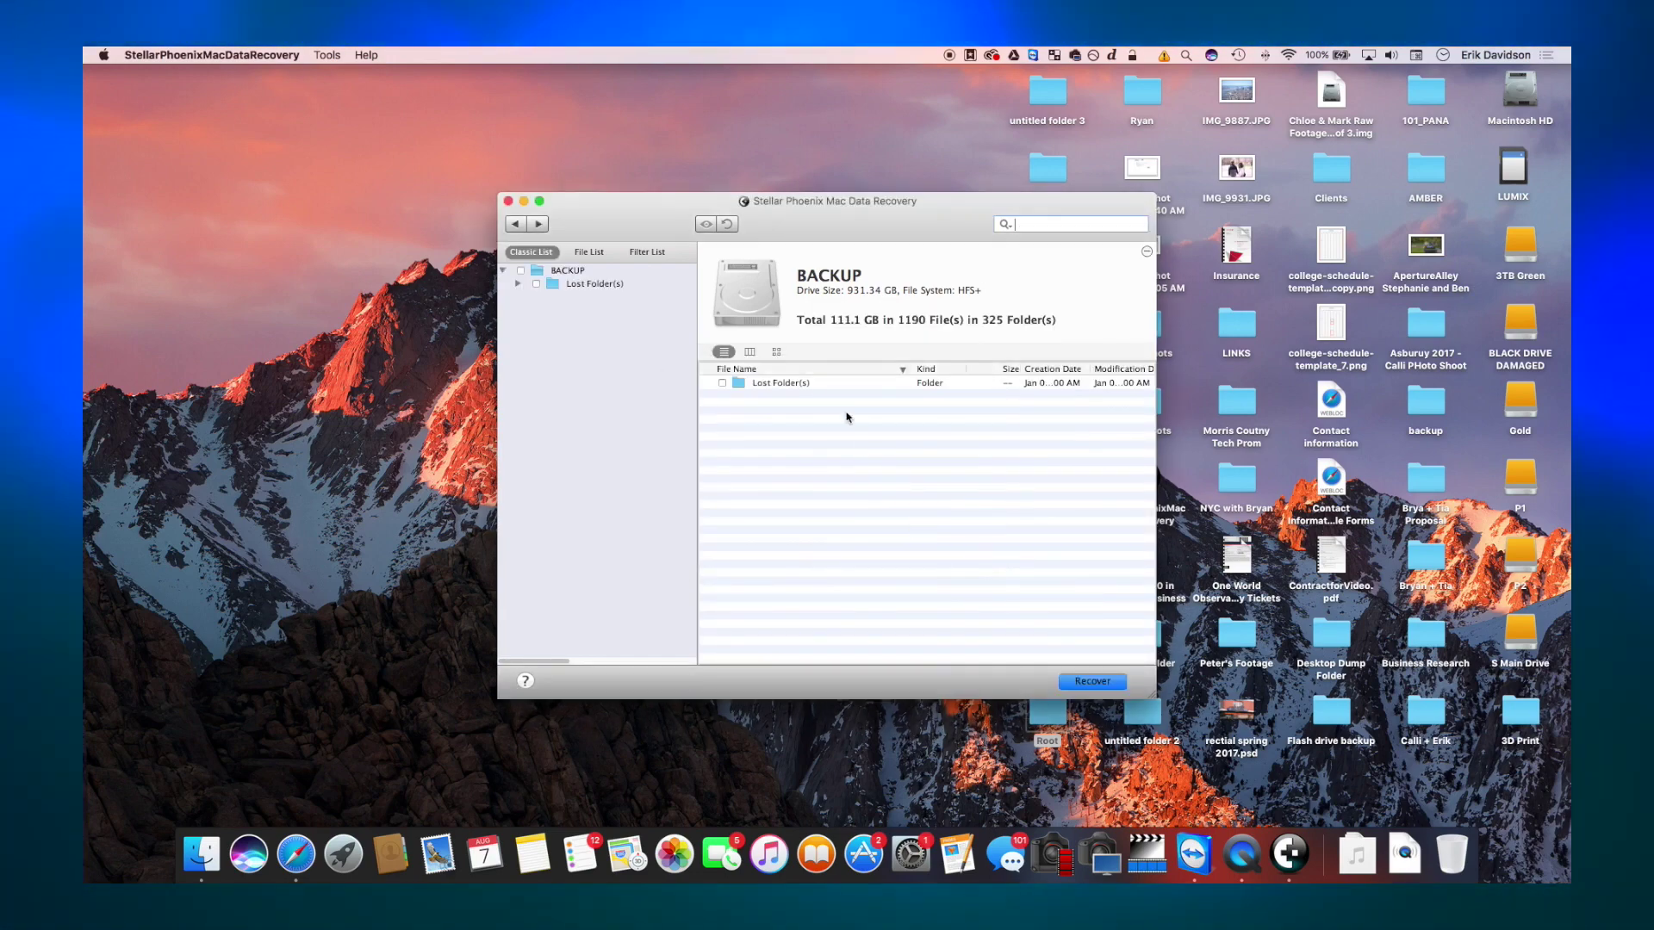
pyautogui.doubleClick(802, 384)
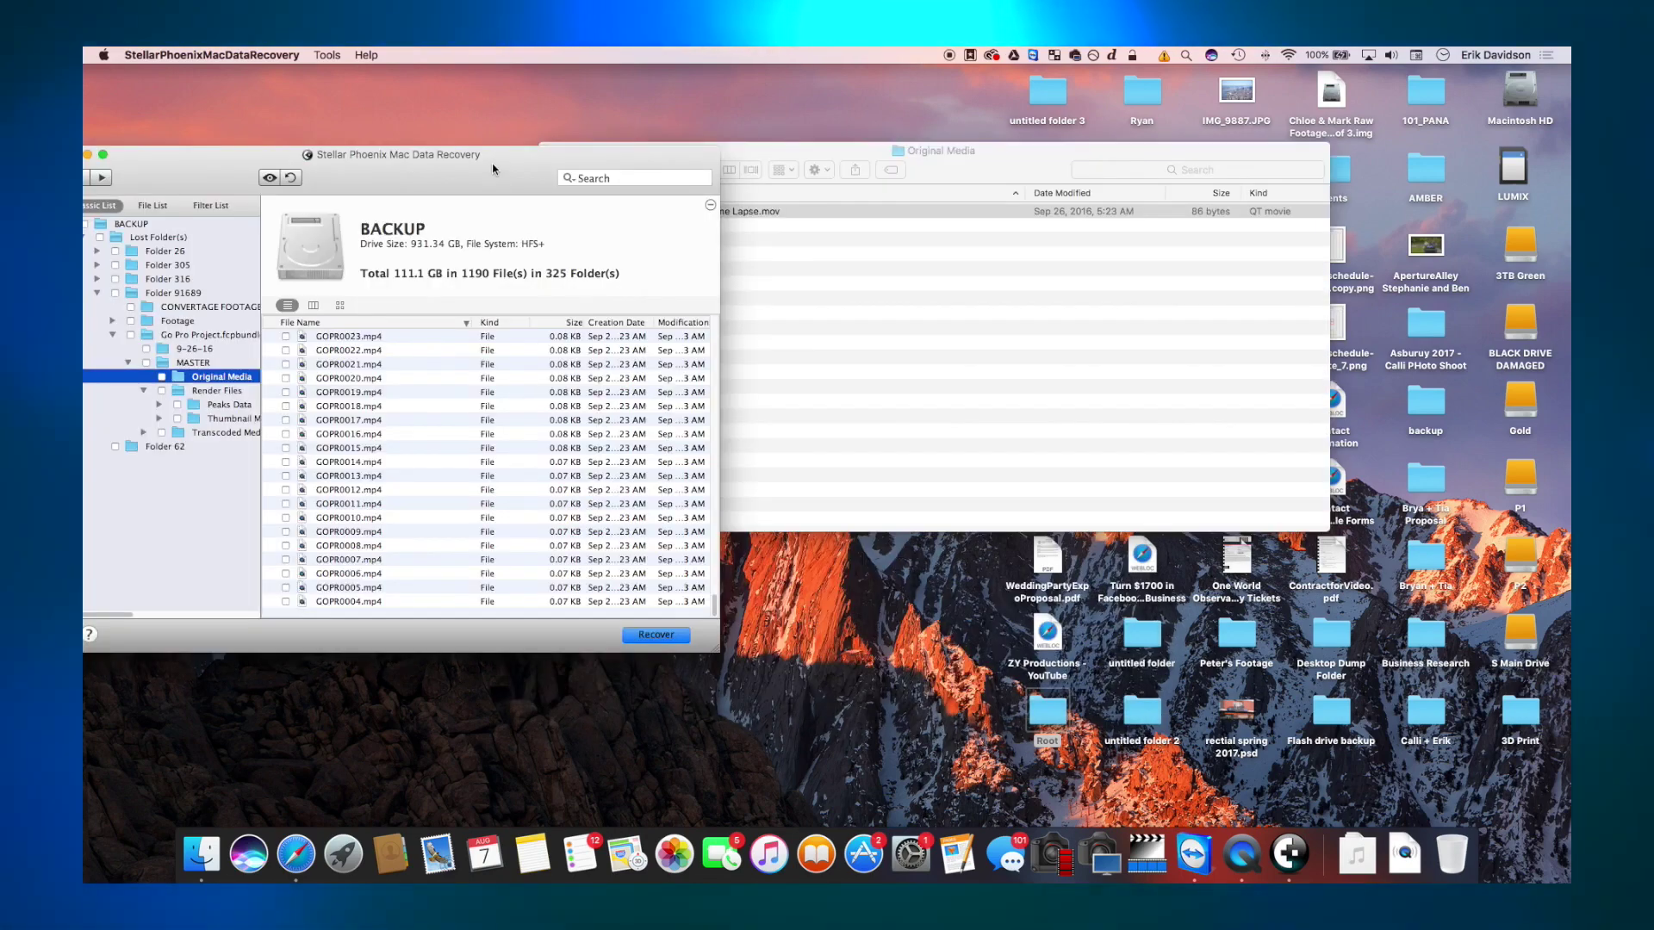
pyautogui.scroll(10, 544, 398)
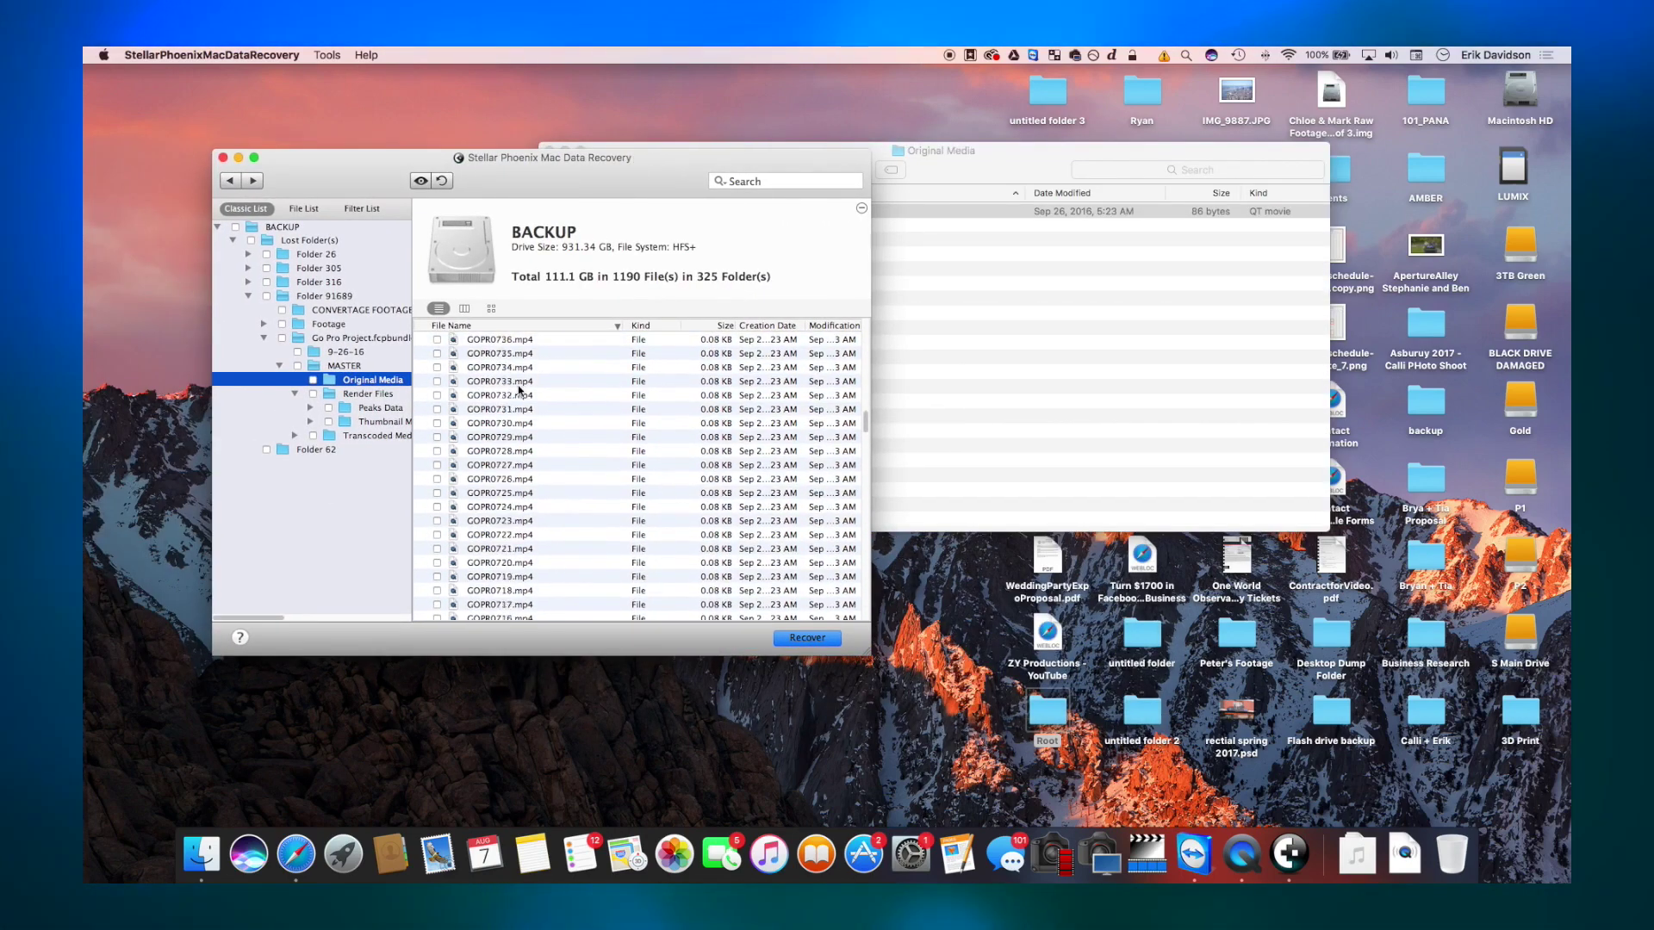
pyautogui.click(370, 435)
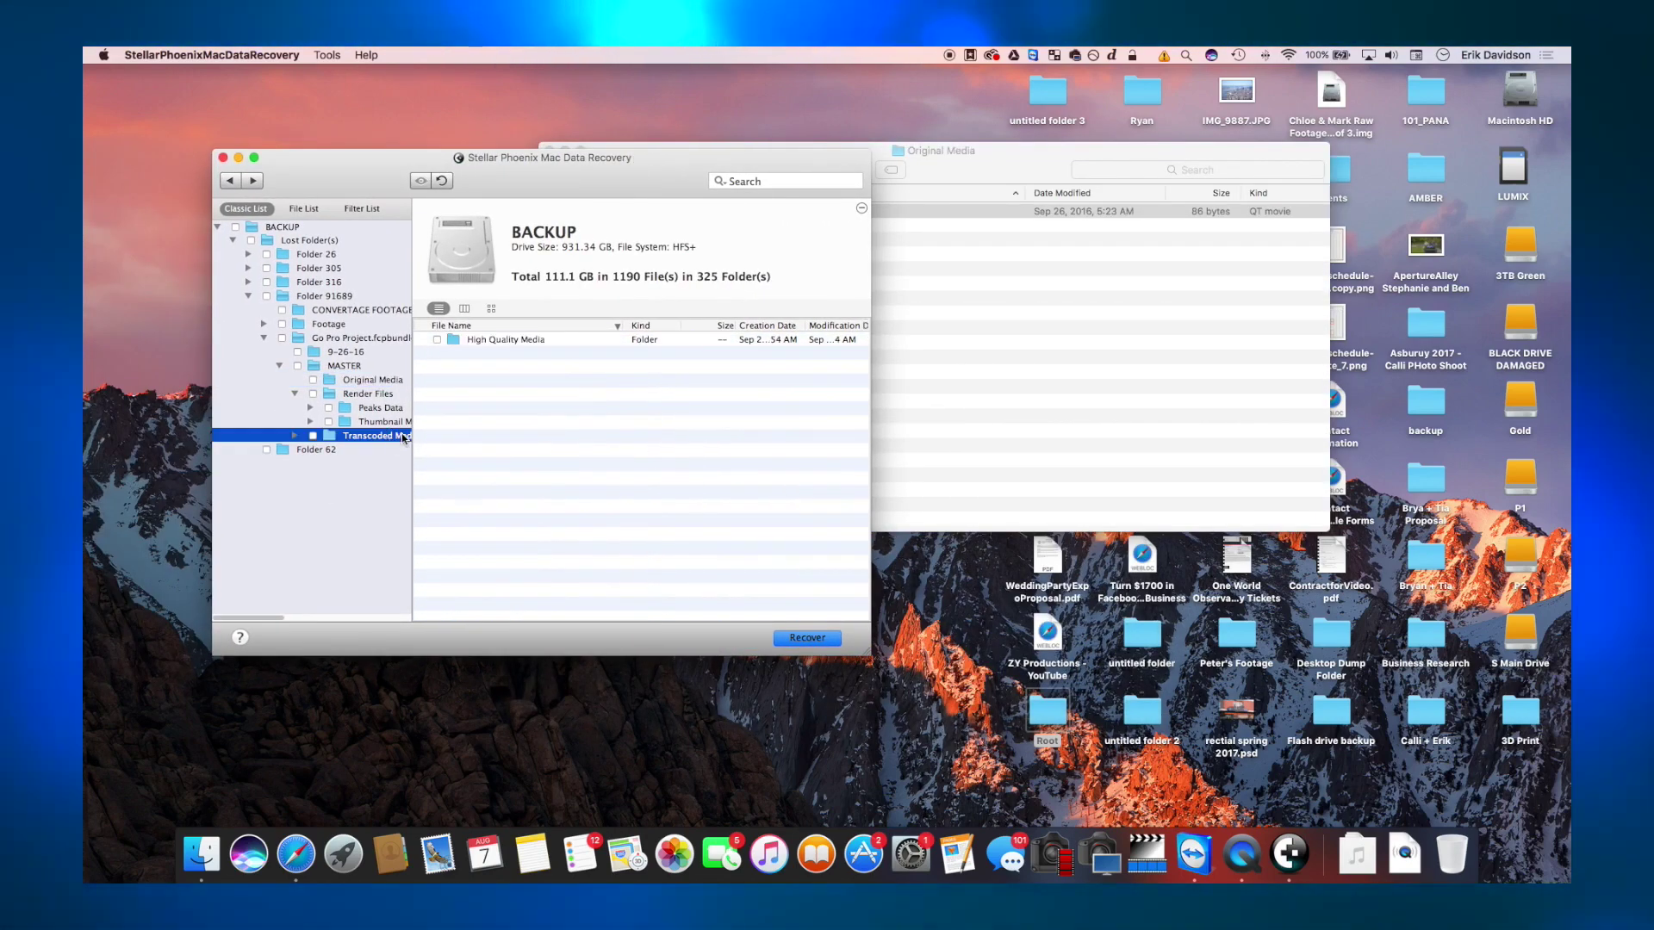
pyautogui.click(466, 341)
pyautogui.doubleClick(466, 341)
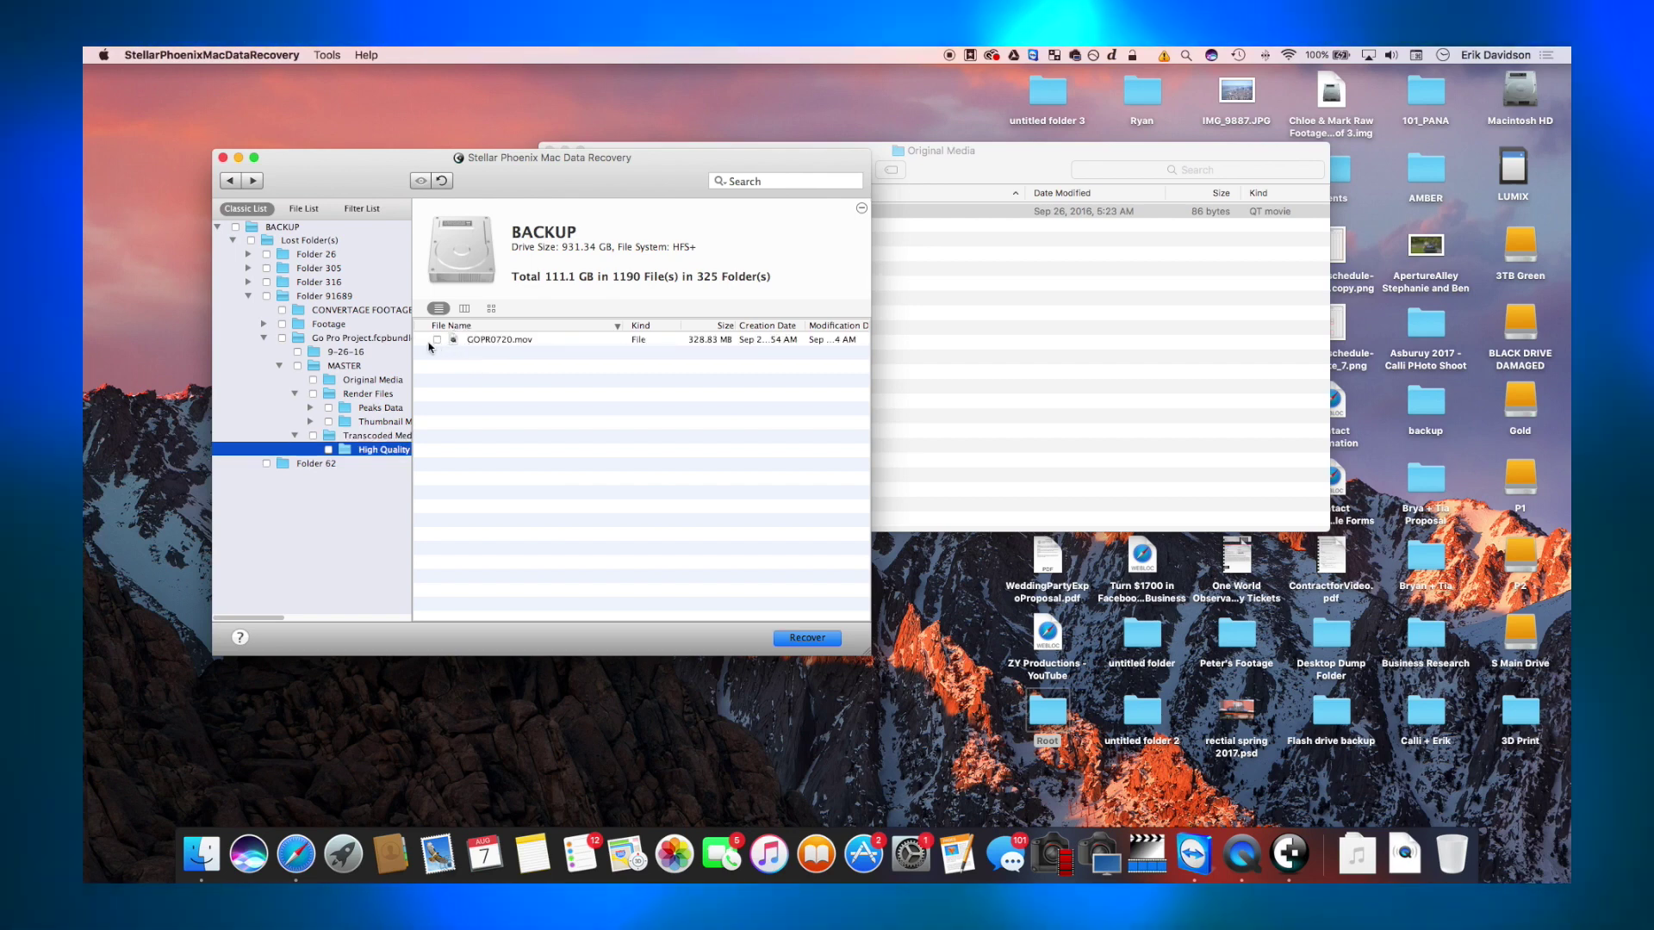
pyautogui.click(438, 343)
pyautogui.click(437, 340)
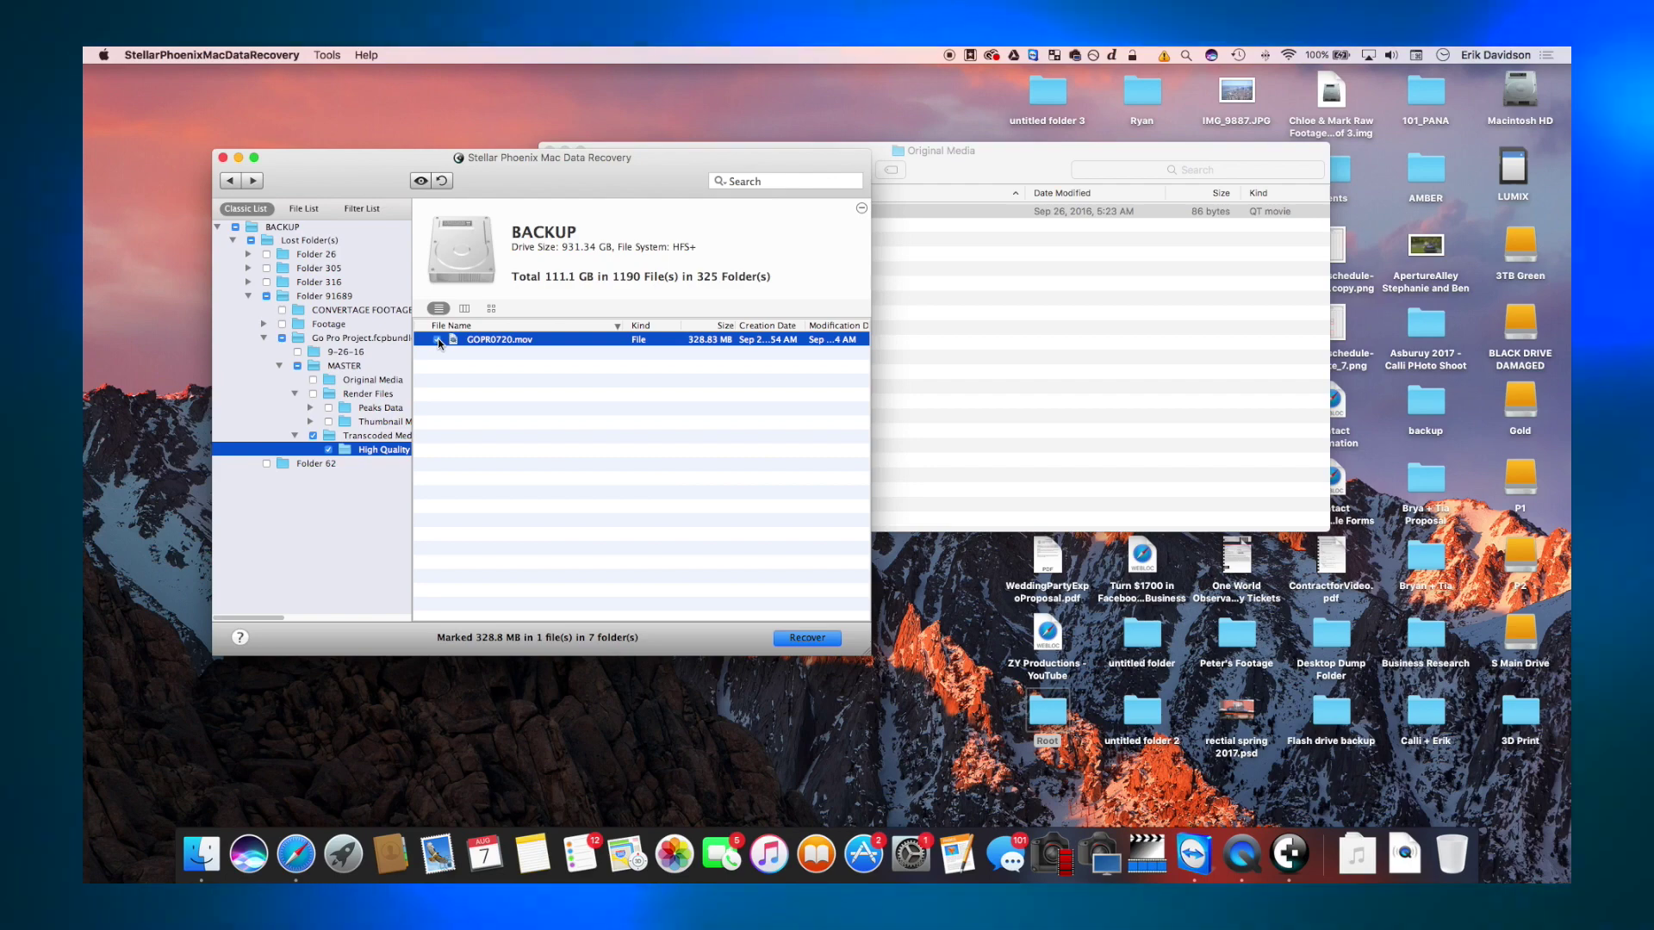
# - Recover GOPR0720.mov to the Desktop, then open the recovered Root folder there
pyautogui.click(798, 639)
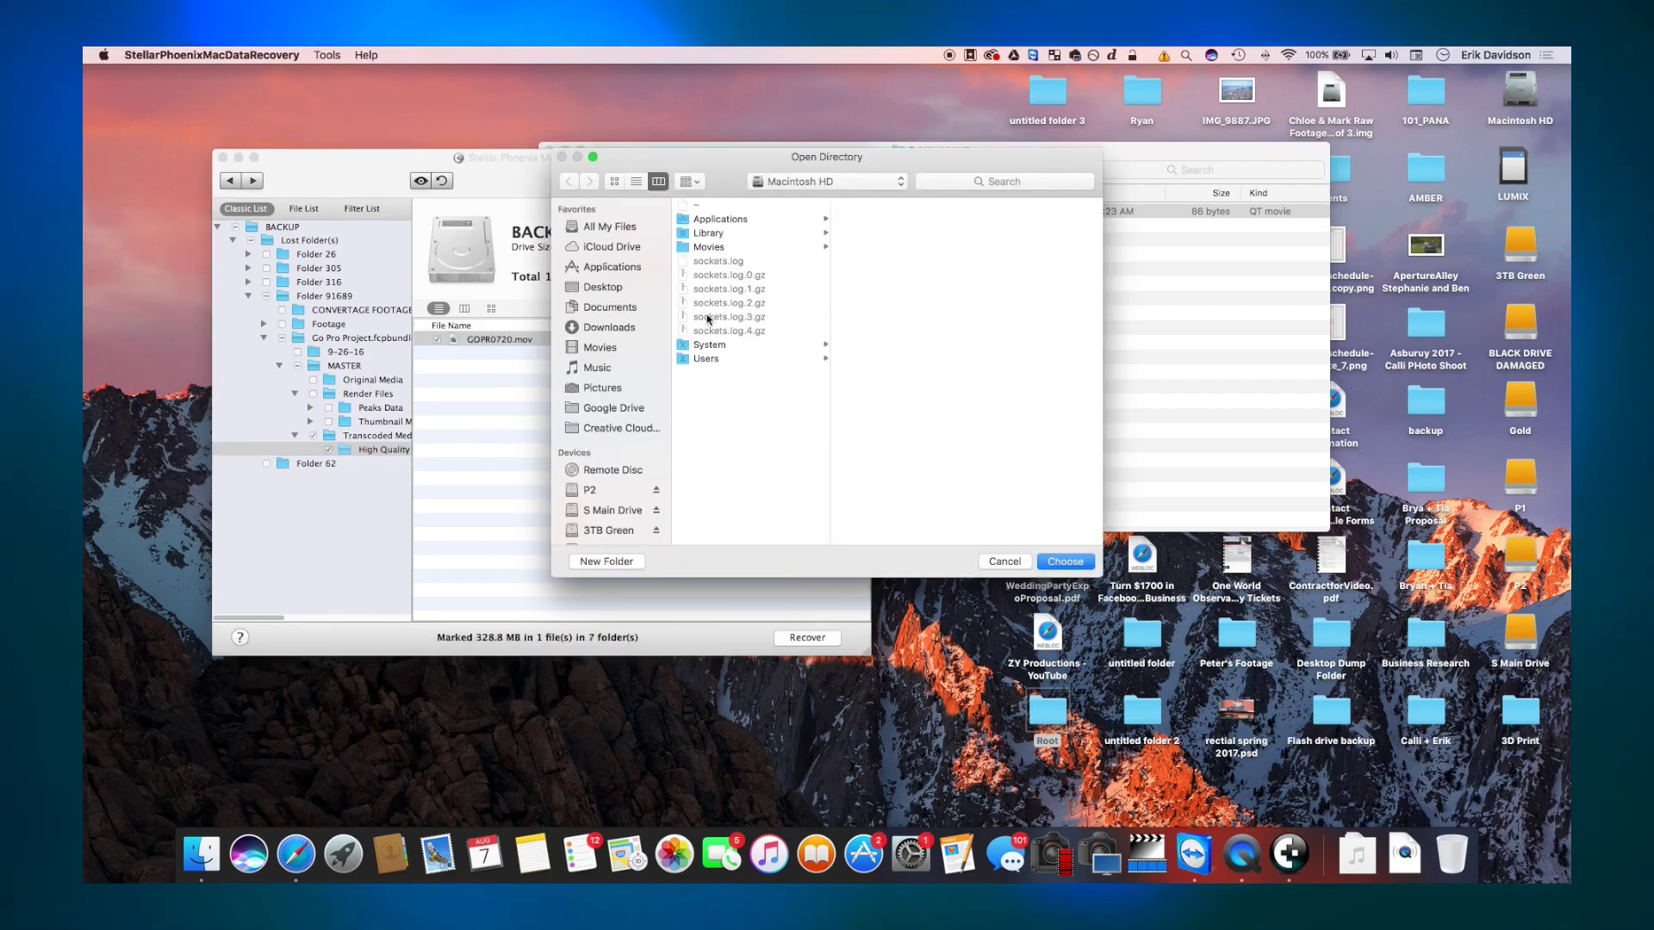
pyautogui.click(602, 287)
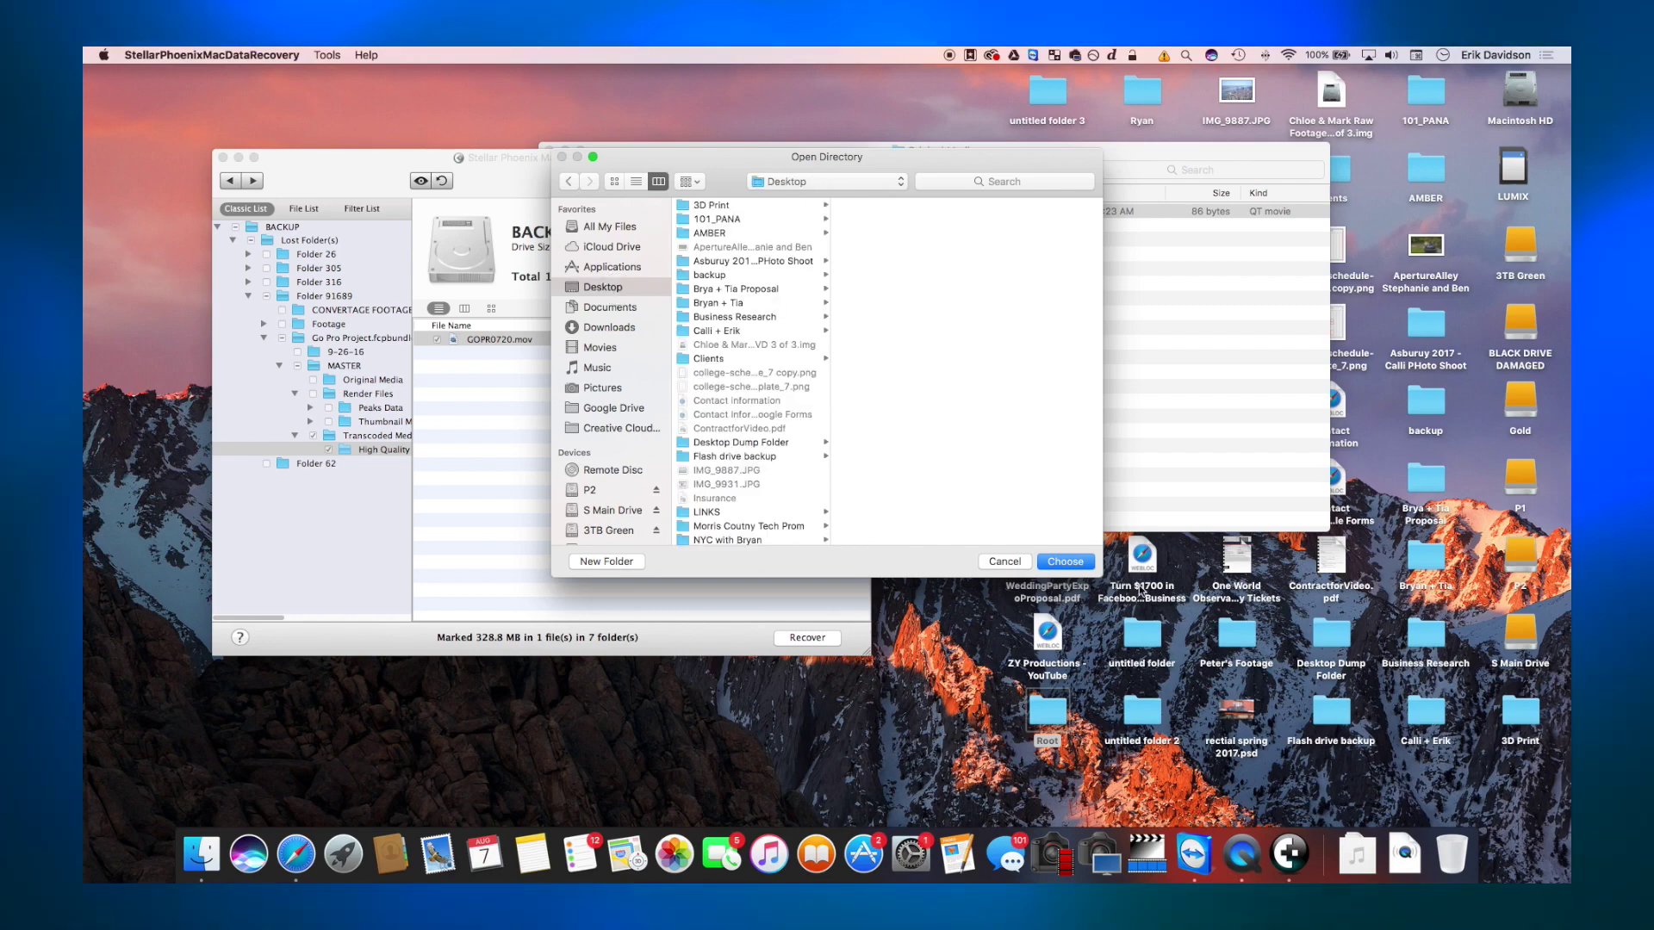
pyautogui.click(1065, 561)
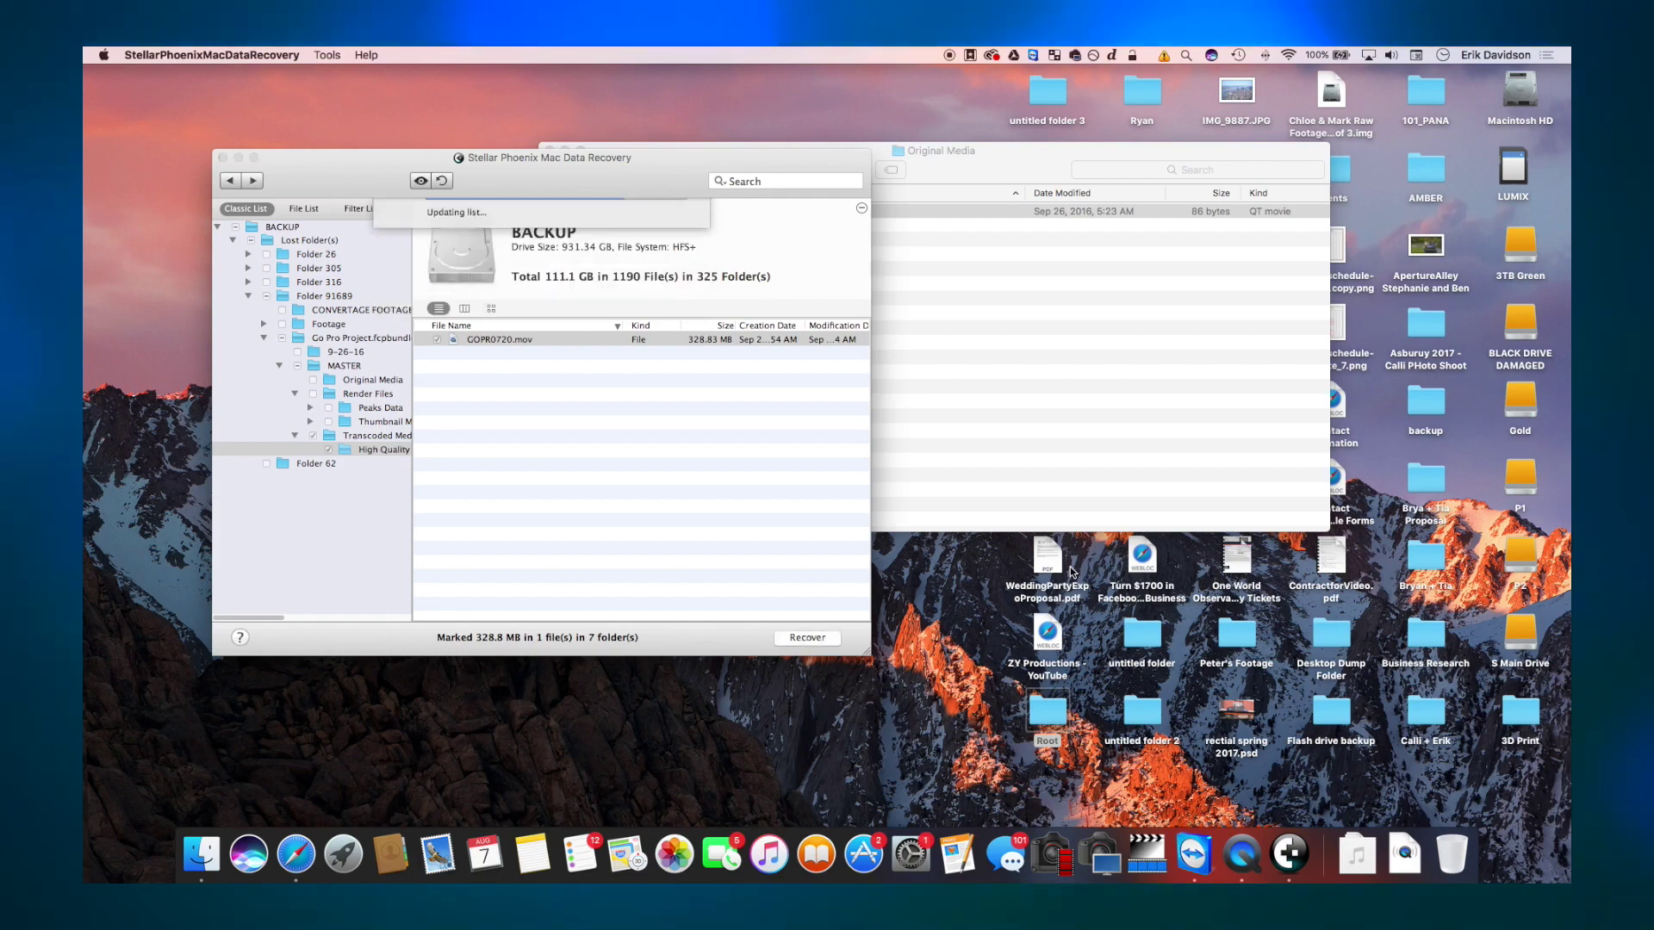
pyautogui.doubleClick(1048, 720)
# - Navigate from Root through Lost Folder(s) into Folder 91689
pyautogui.doubleClick(749, 247)
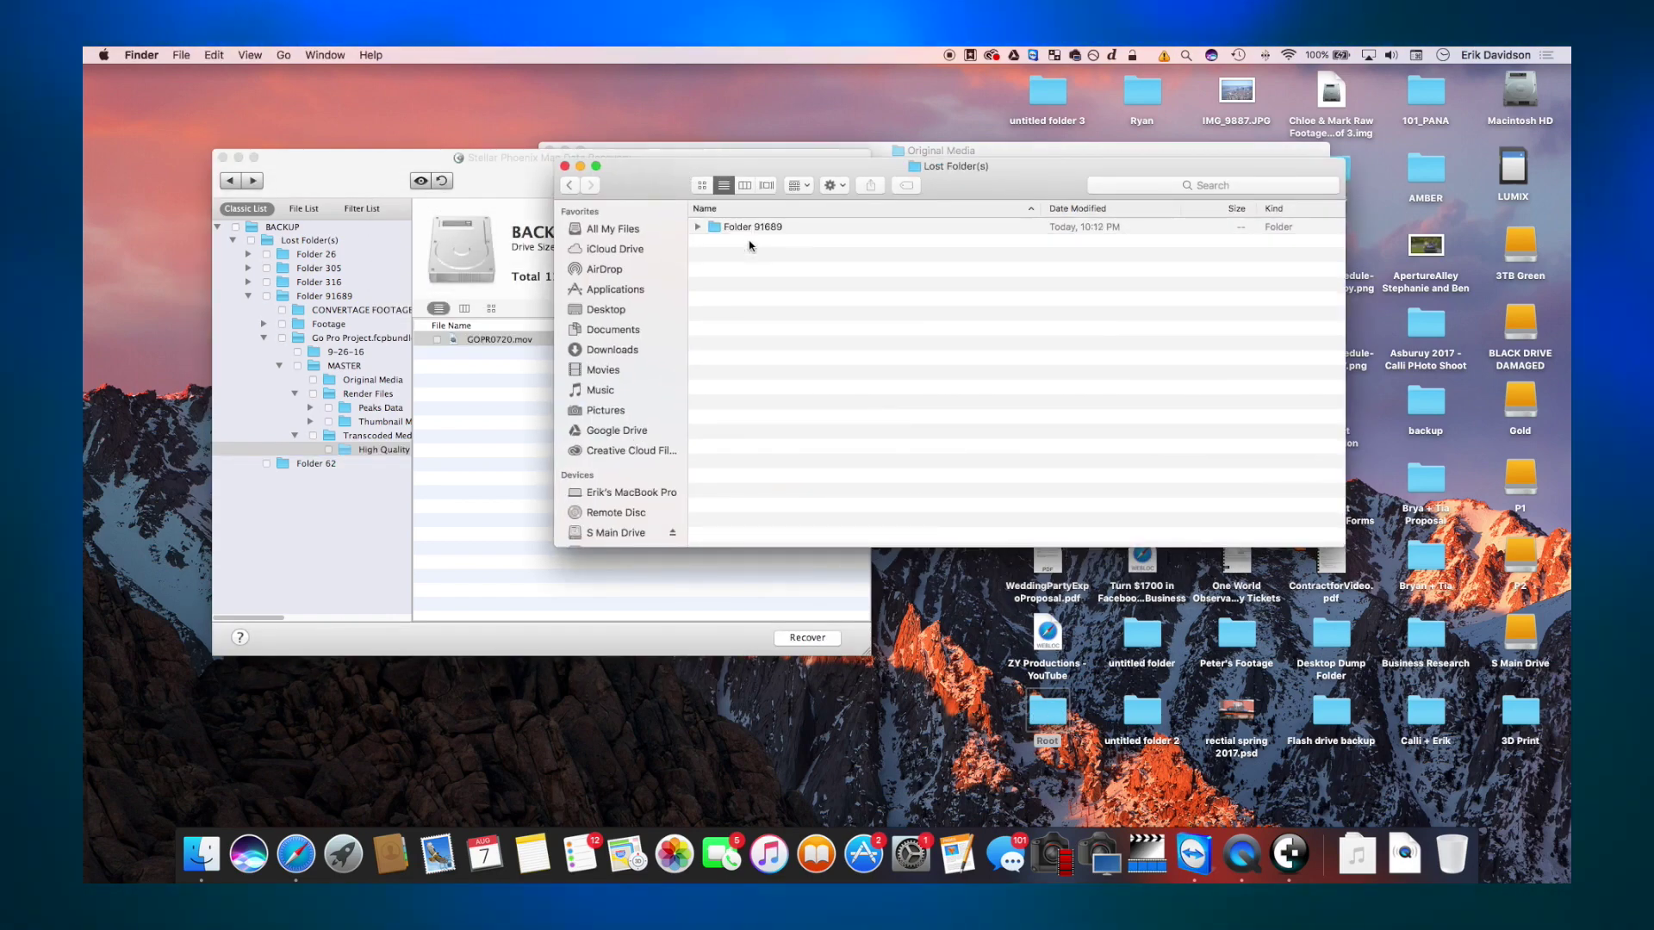
pyautogui.doubleClick(749, 228)
pyautogui.click(568, 184)
pyautogui.click(569, 185)
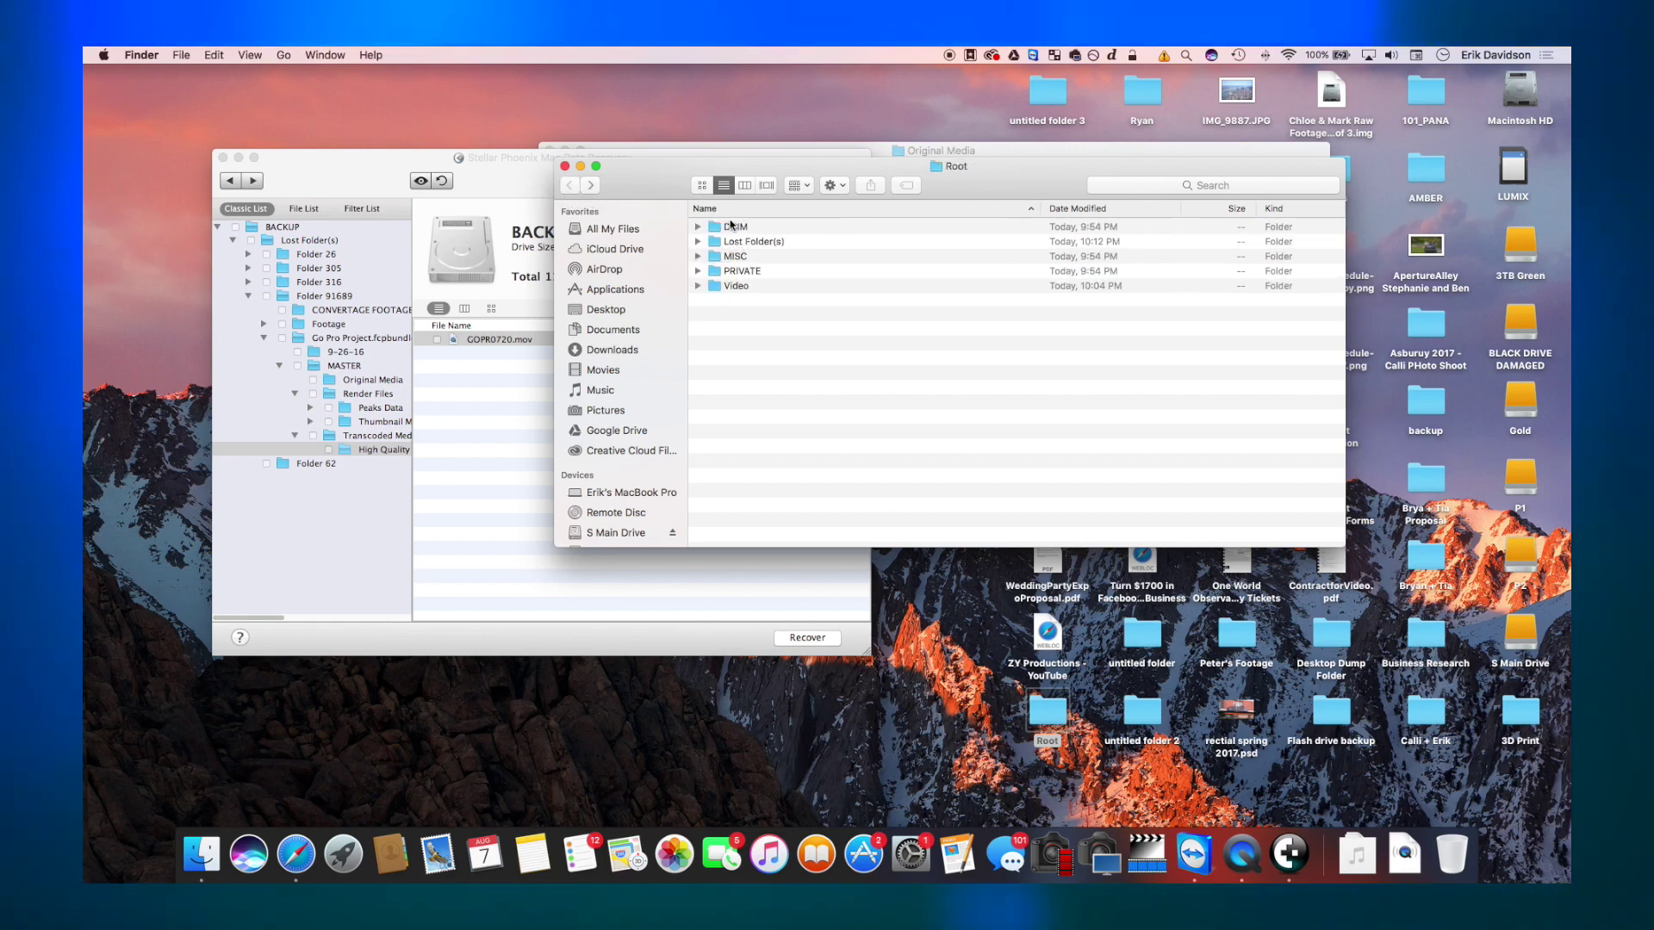
pyautogui.doubleClick(731, 226)
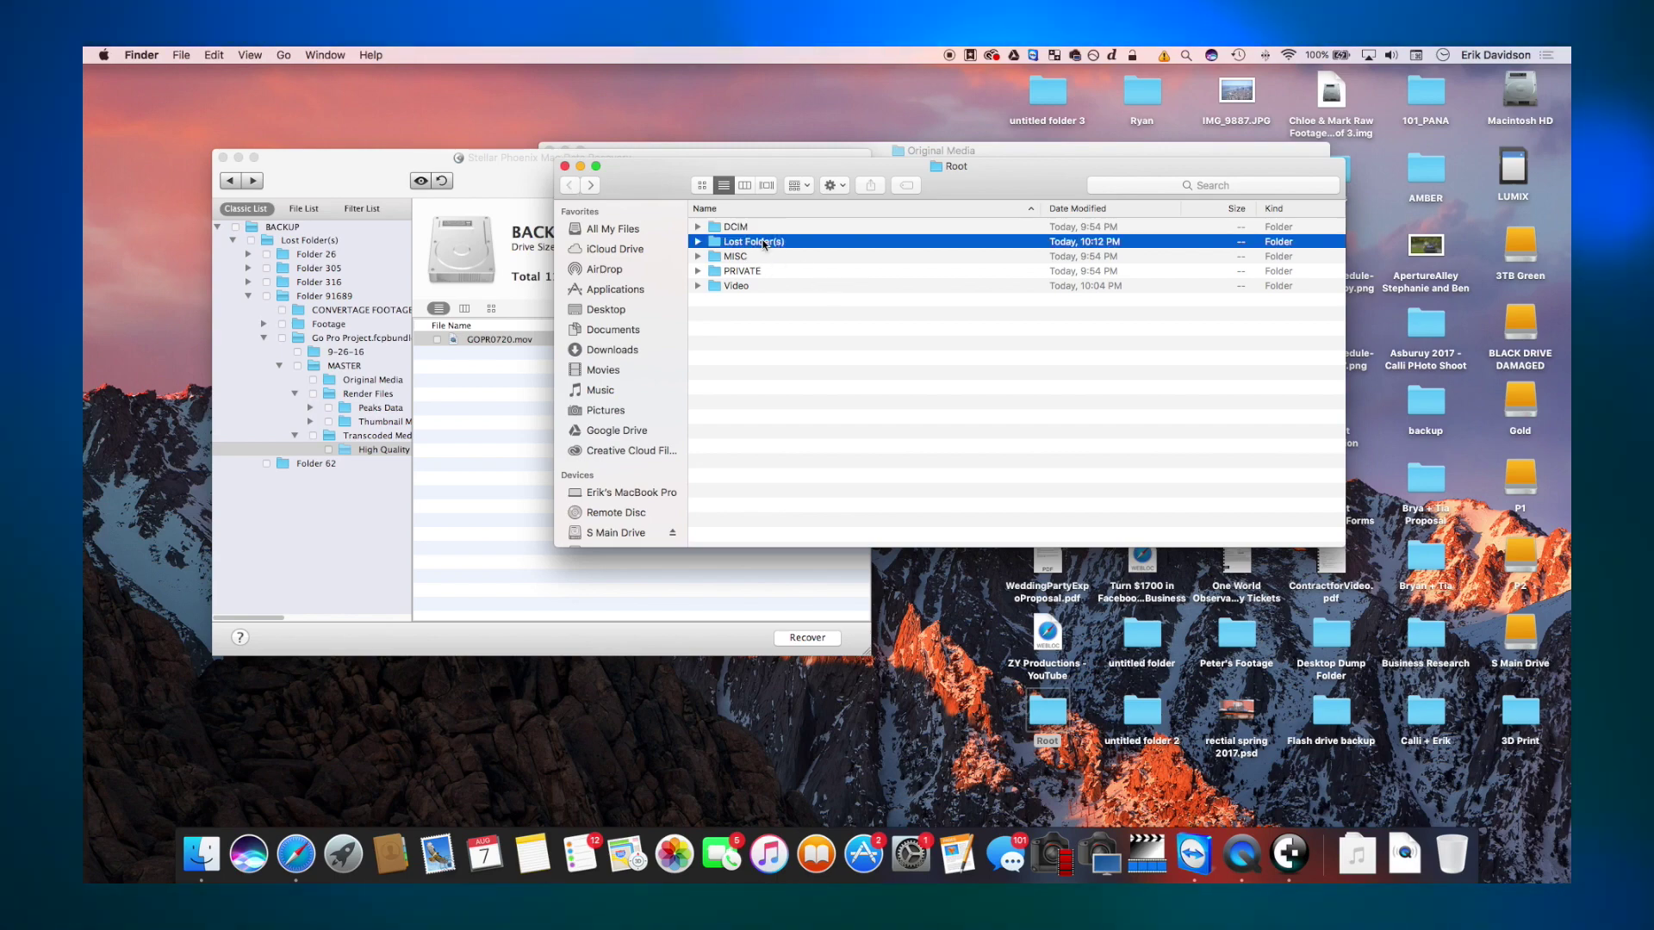
pyautogui.doubleClick(750, 241)
pyautogui.rightClick(818, 230)
pyautogui.click(751, 229)
pyautogui.doubleClick(751, 227)
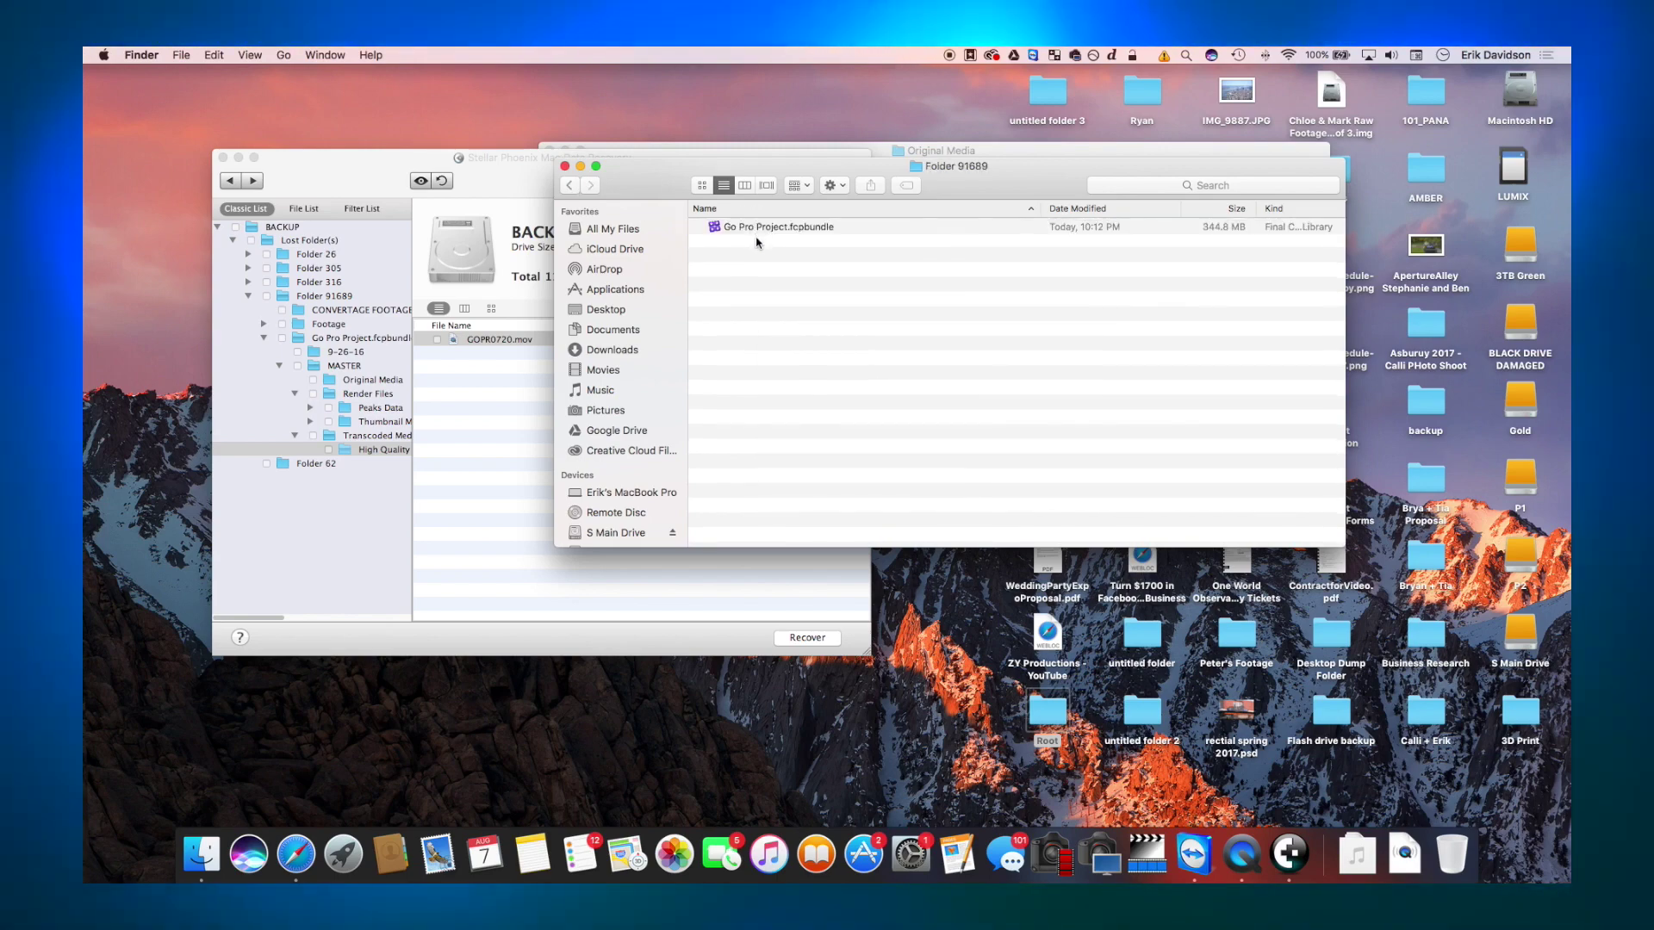
# - Show the Go Pro Project bundle contents, open Transcoded Media > High Quality Media, and preview GOPR0720.mov
pyautogui.rightClick(758, 227)
pyautogui.click(786, 269)
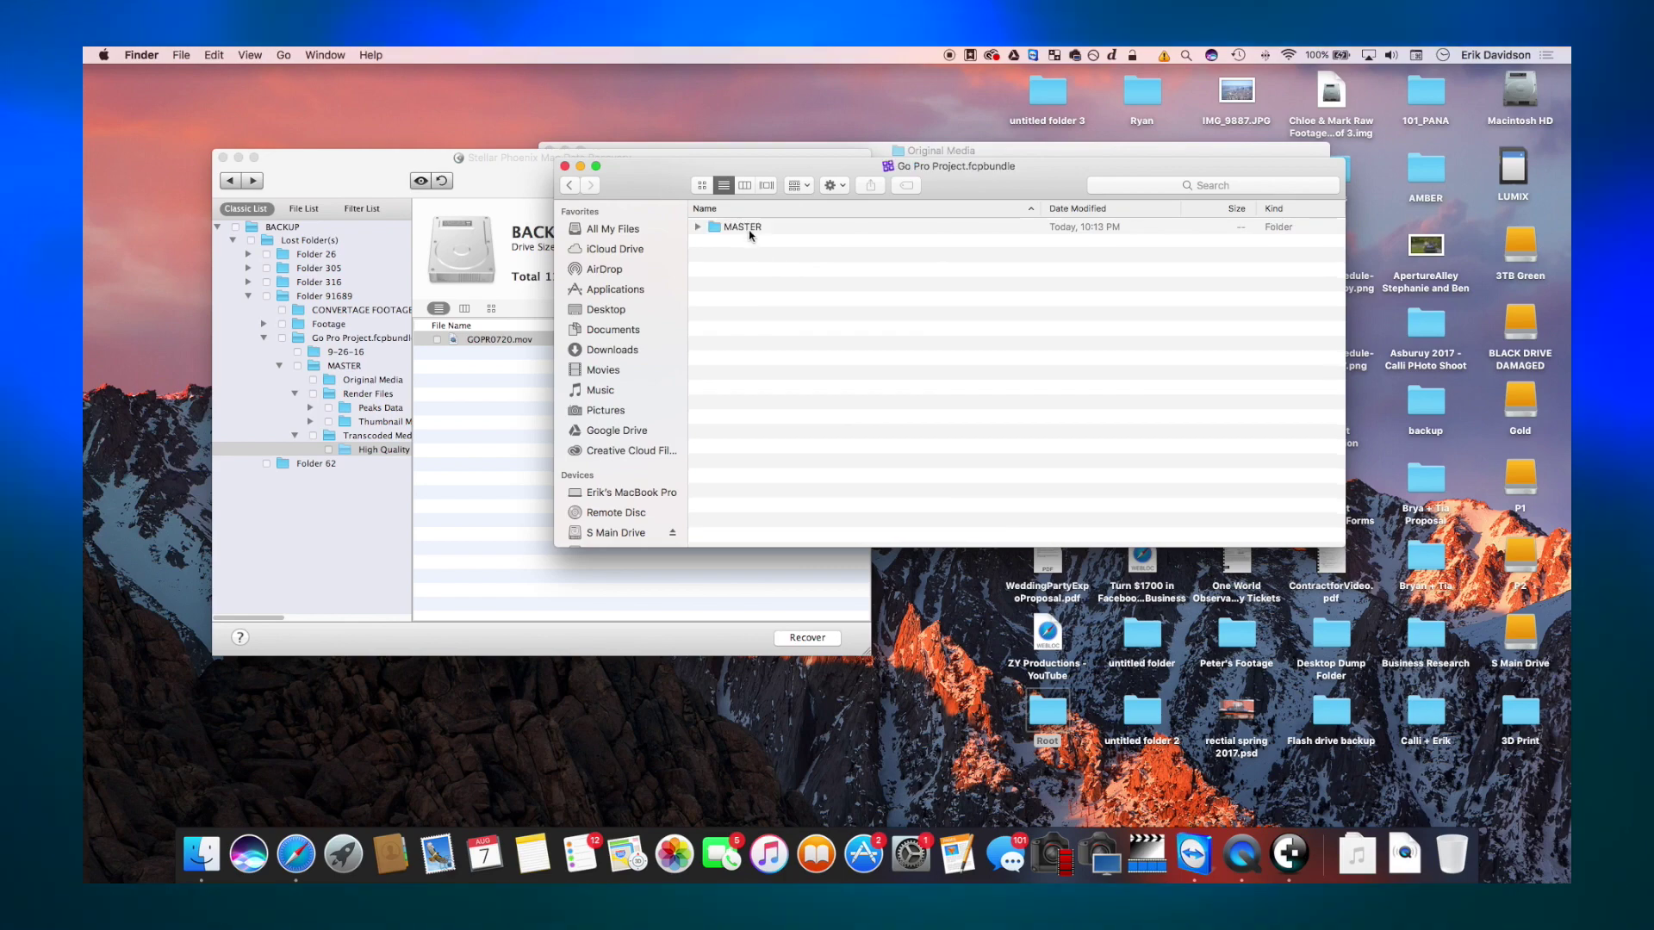
pyautogui.doubleClick(749, 245)
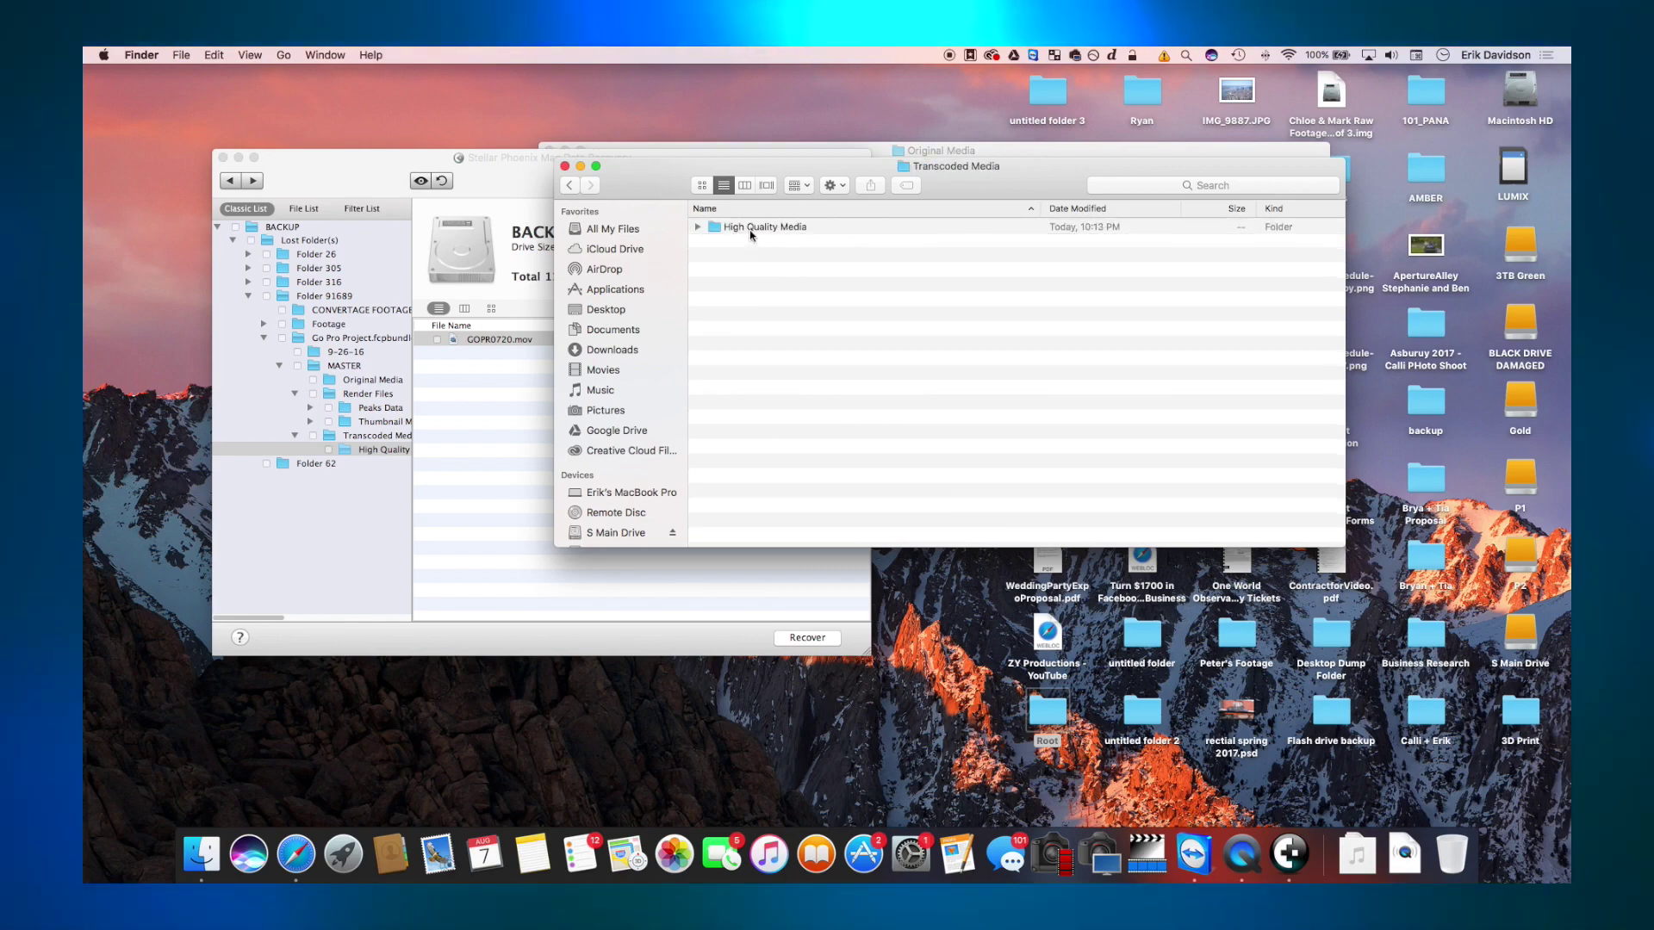
pyautogui.doubleClick(749, 229)
pyautogui.click(751, 229)
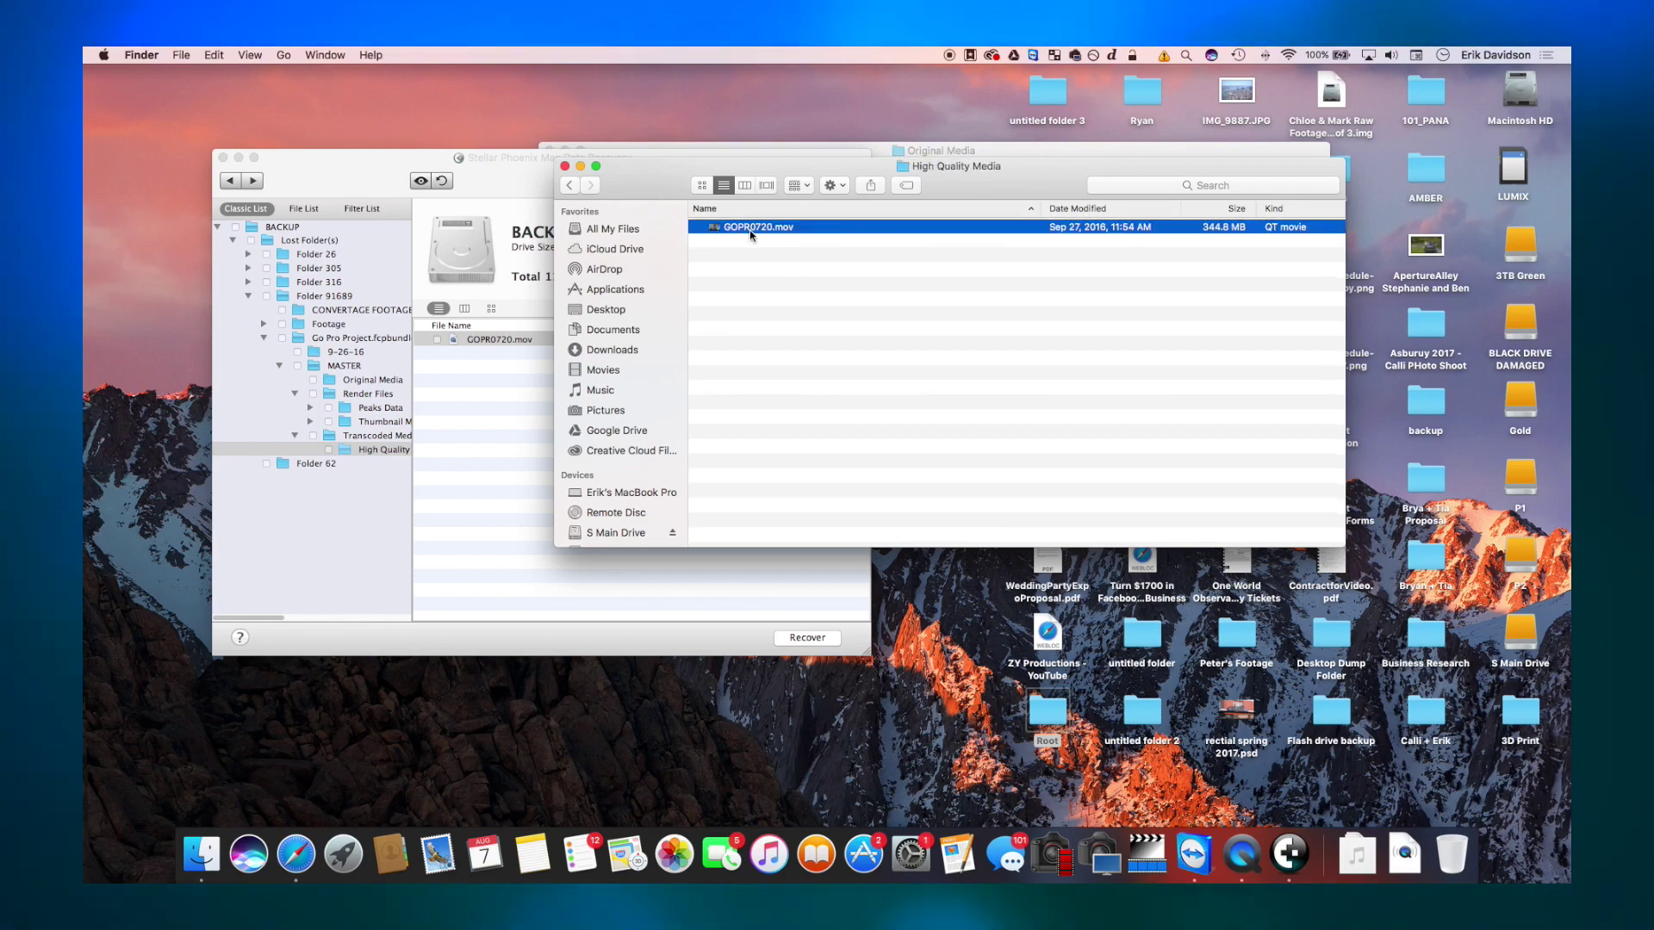
pyautogui.press('space')
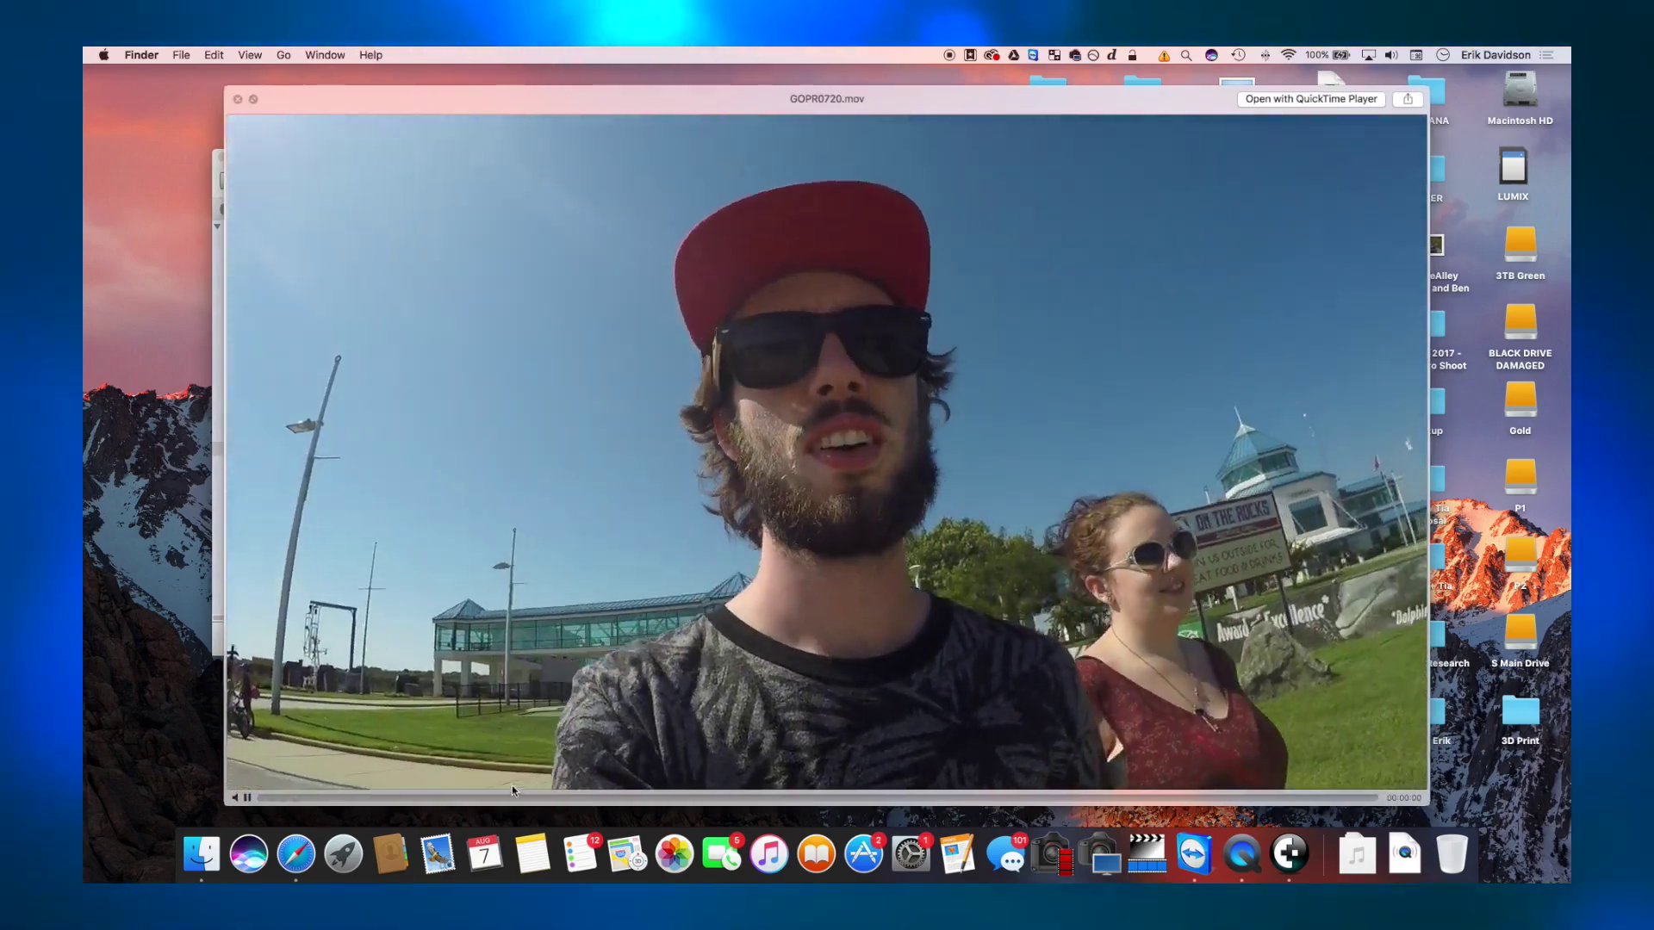